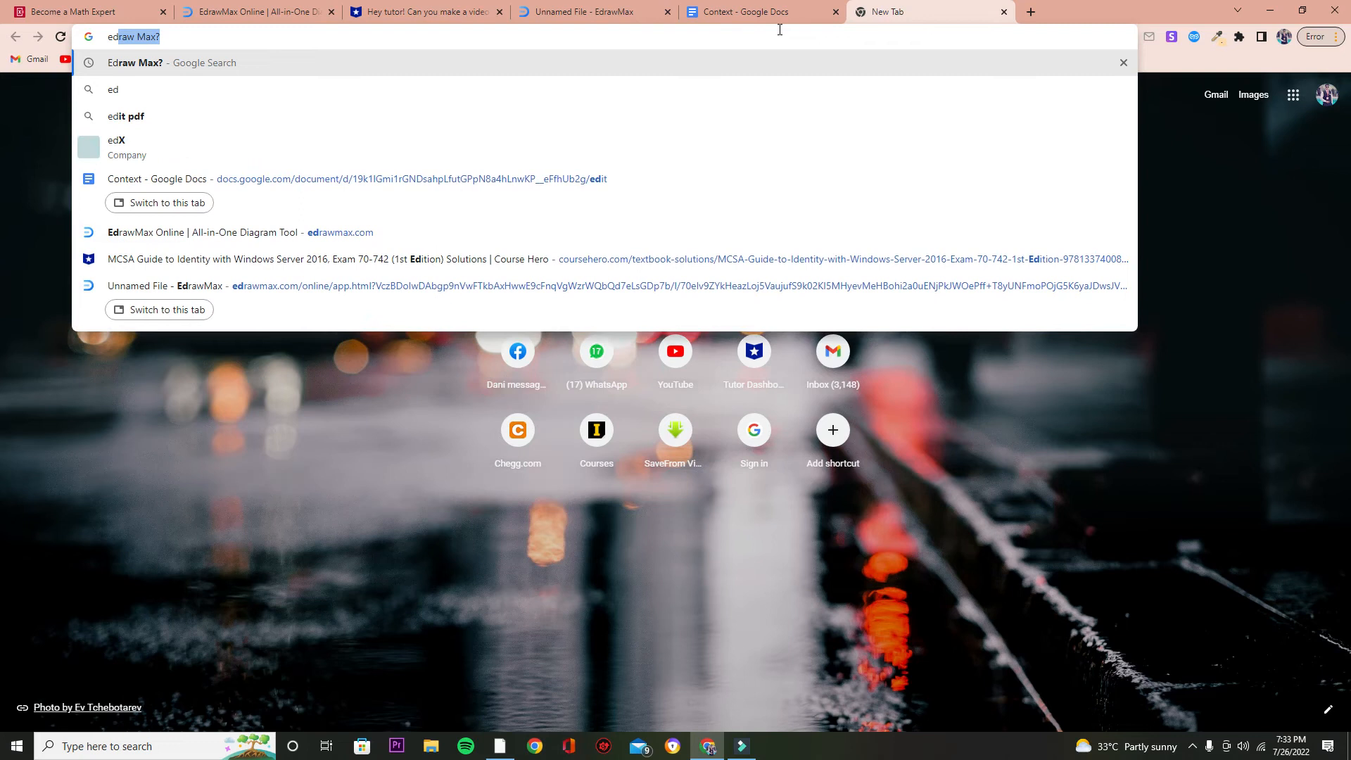
Search Google for Edraw Max and open the official EdrawMax Online result.
key("Return")
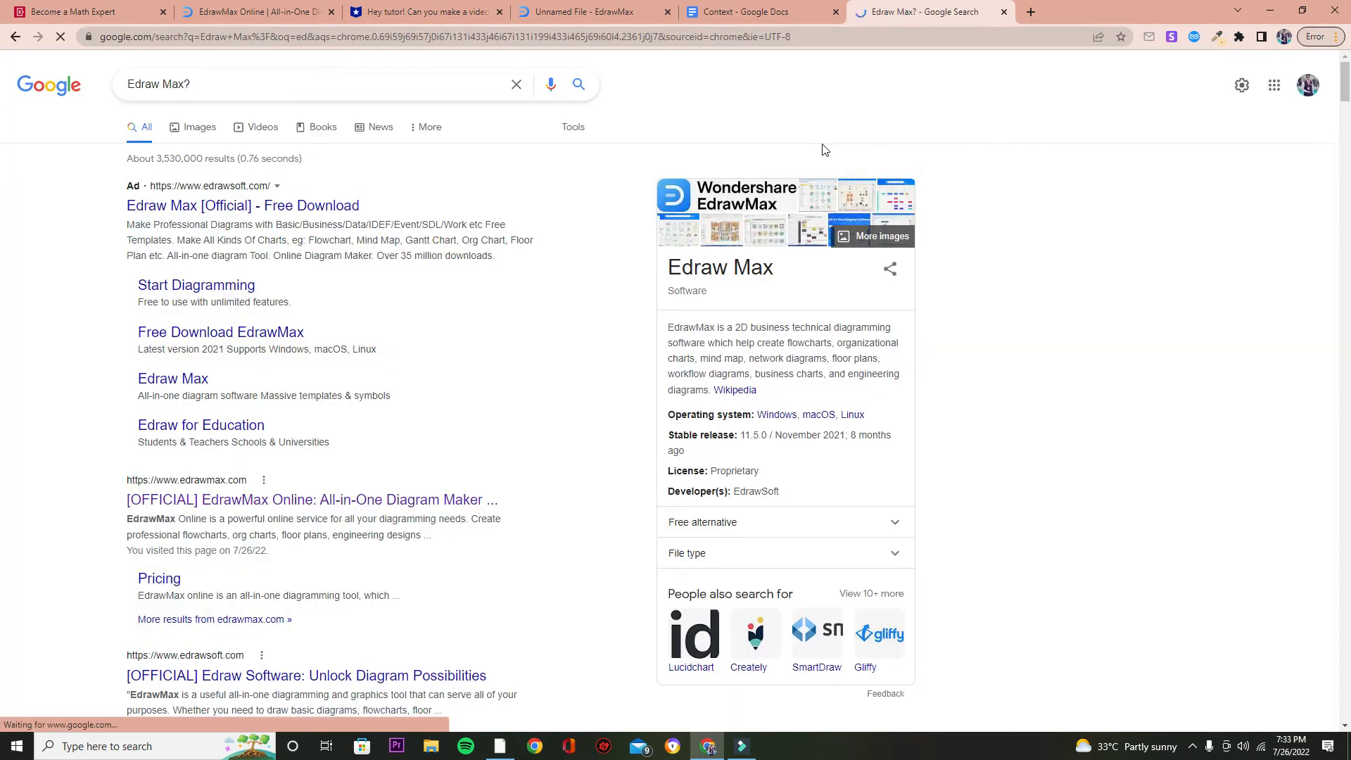
scroll(356, 457, "down", 1)
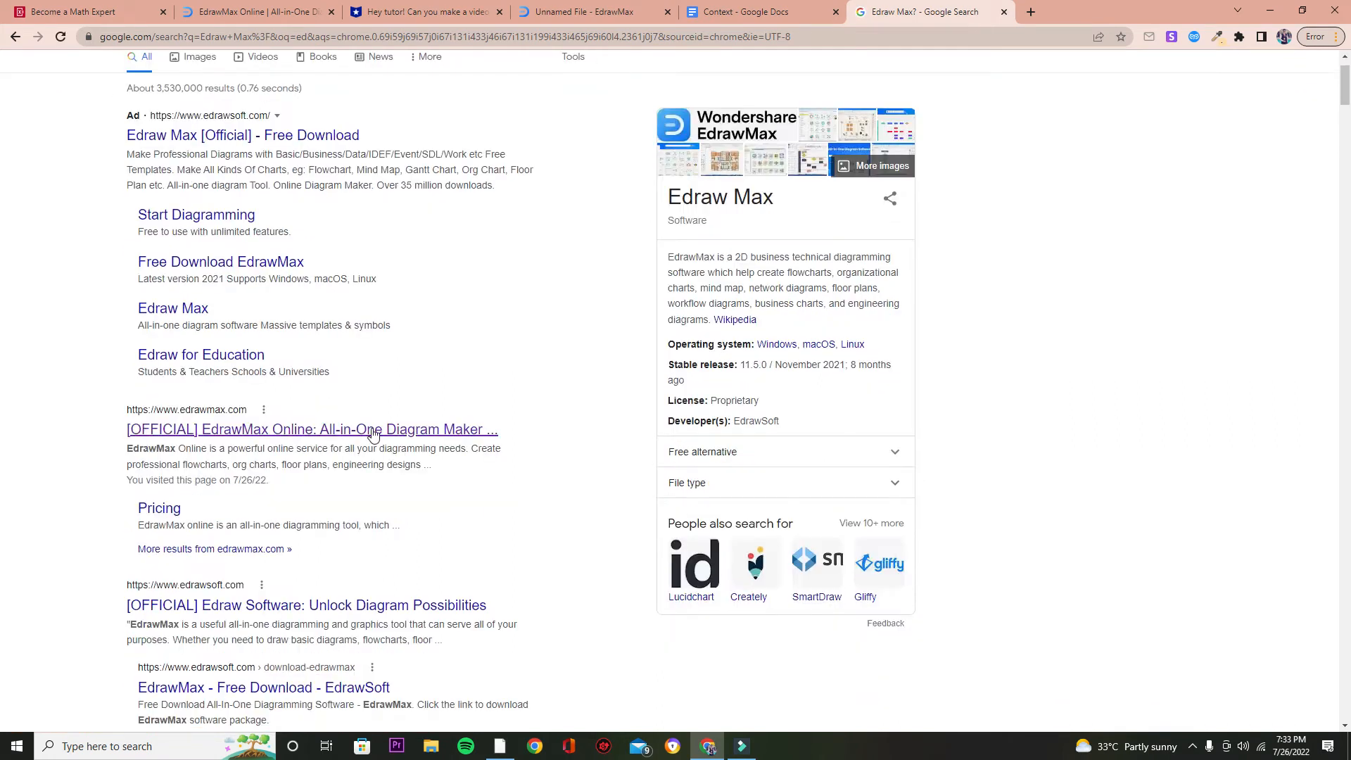
left_click(373, 431)
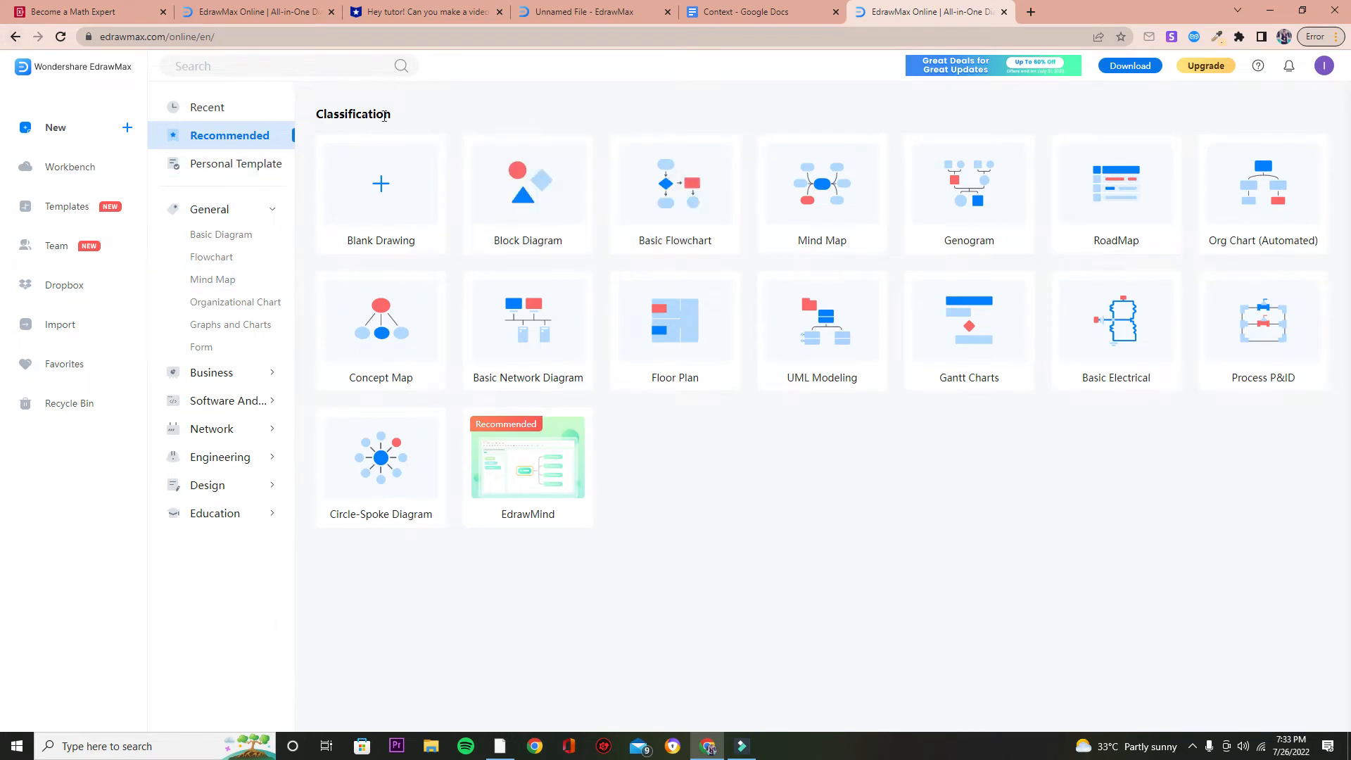
Create a new Basic Flowchart diagram.
mouse_move(765, 142)
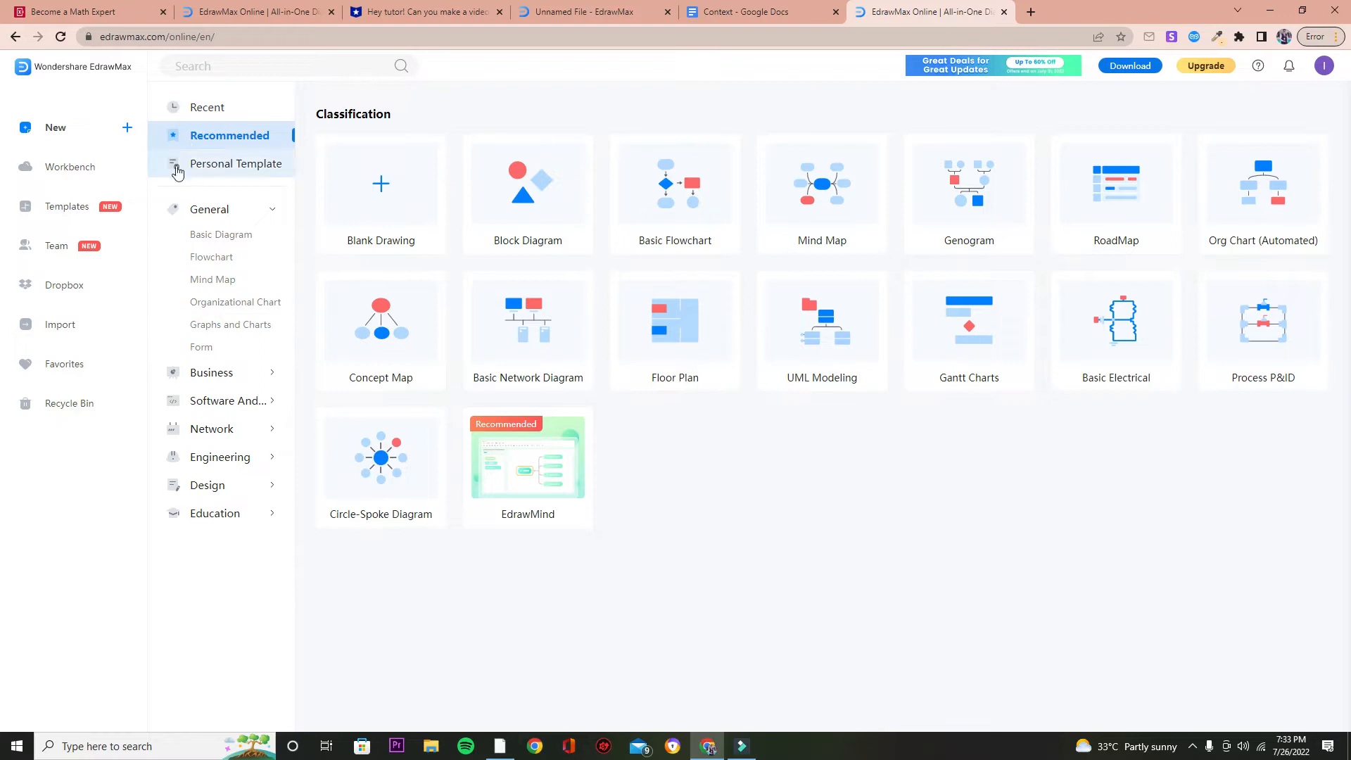
mouse_move(686, 197)
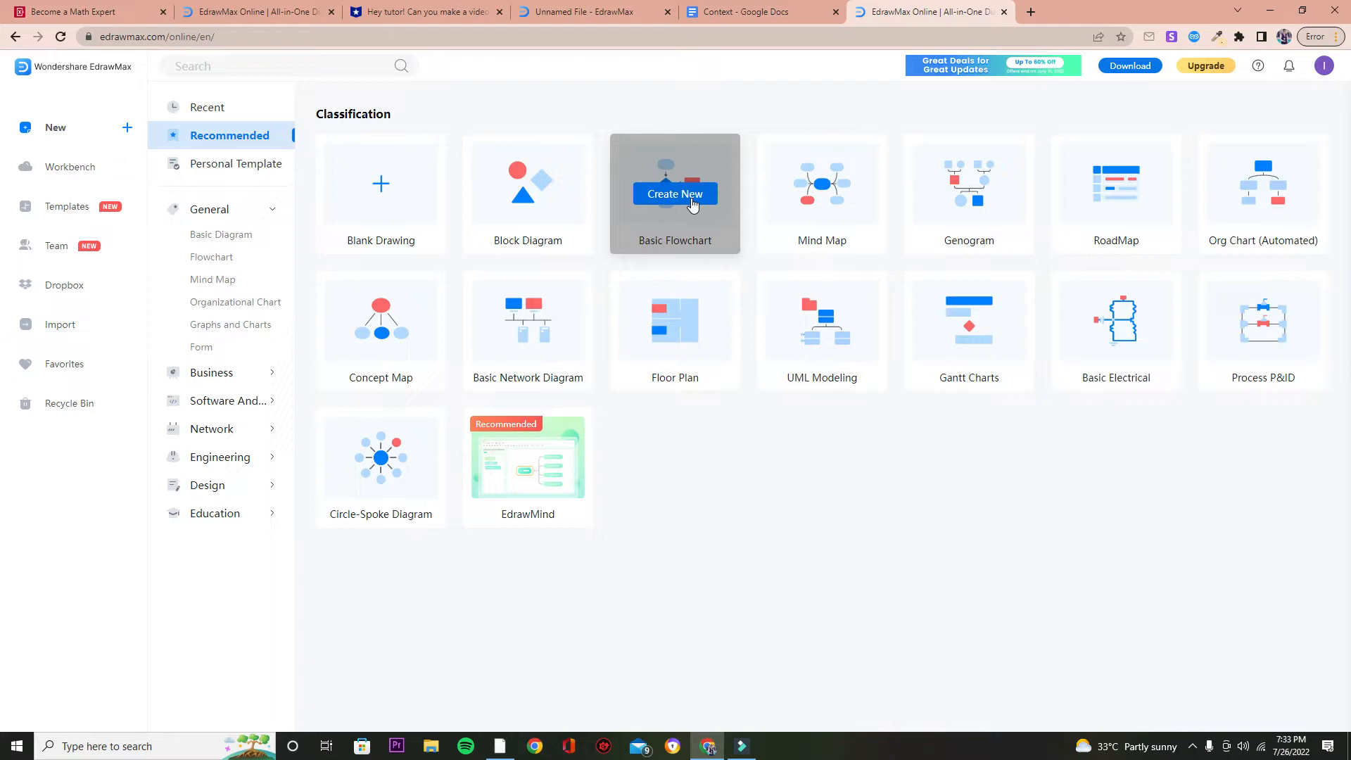
left_click(692, 203)
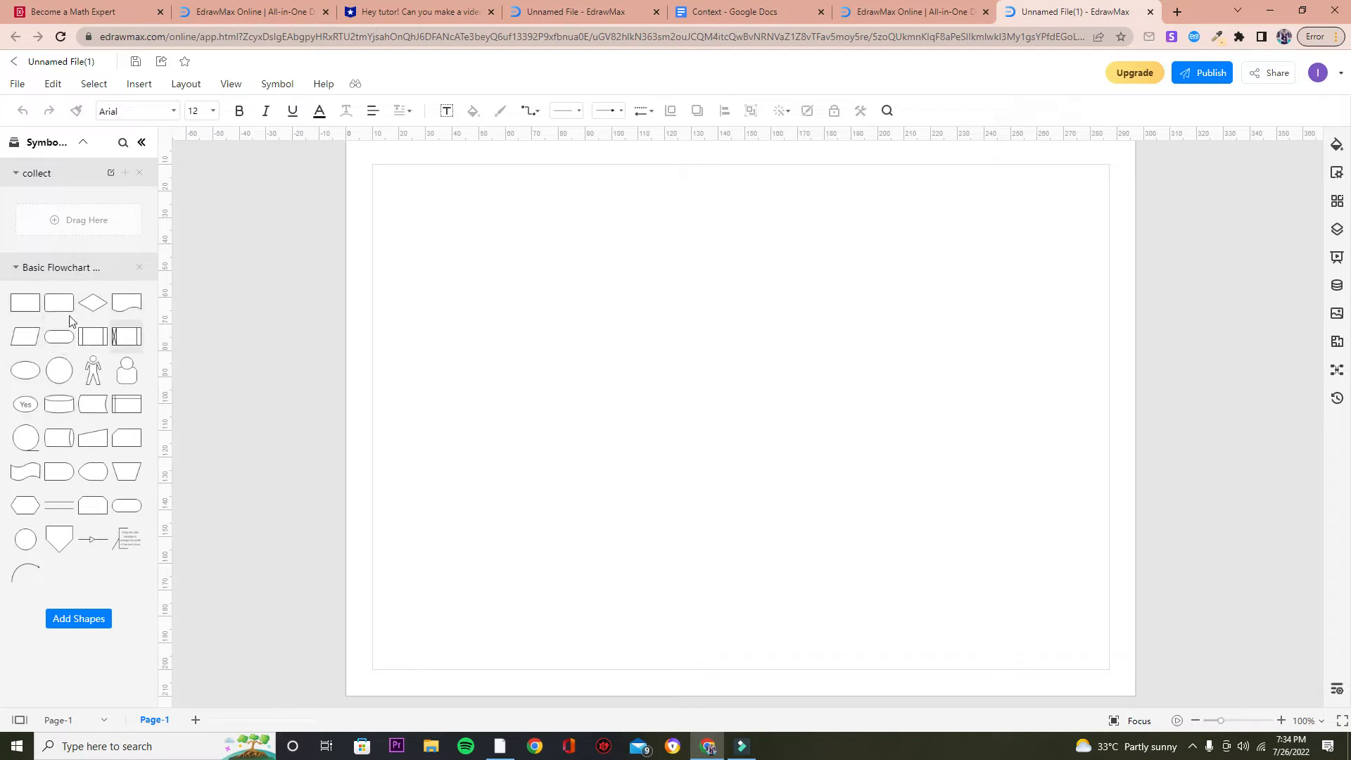
Place four rectangle shapes on the page, two near the top and two near the bottom corners.
left_click_drag(51, 304, 443, 253)
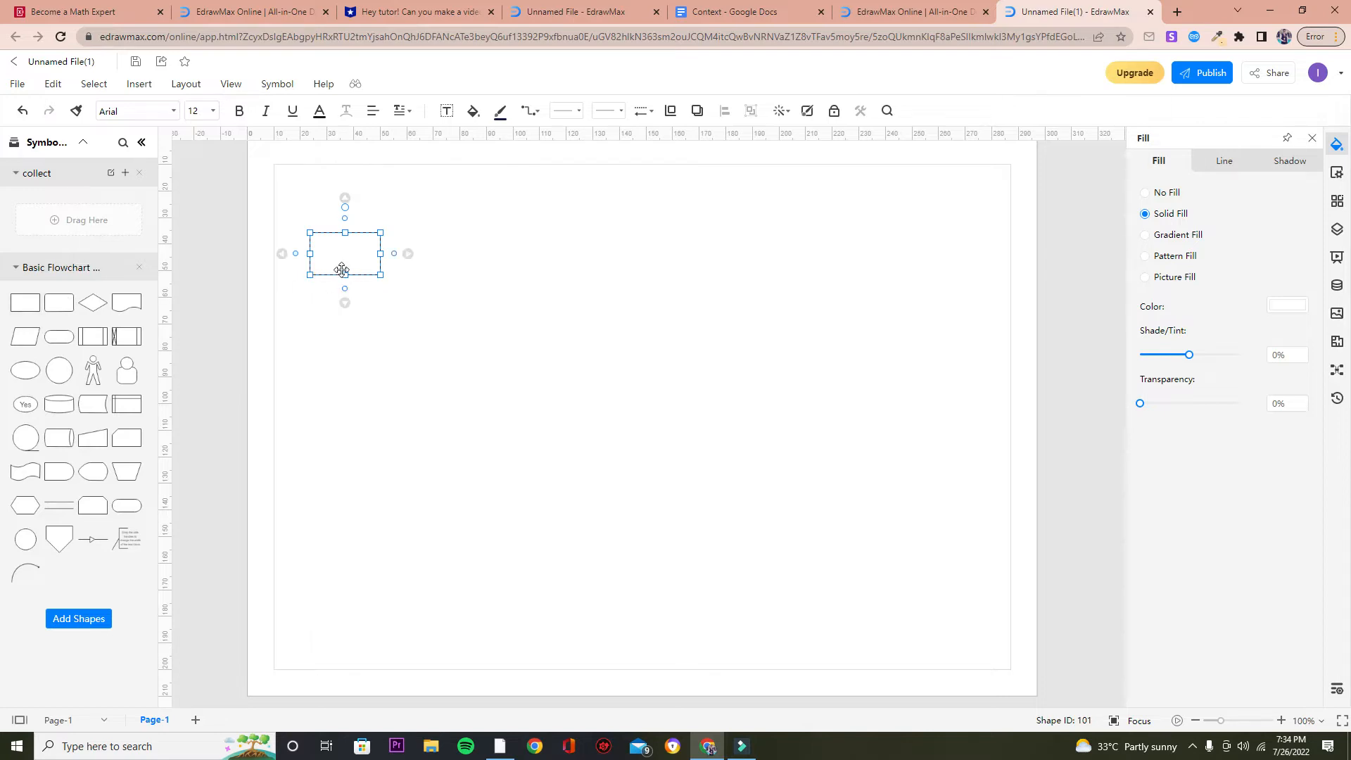
left_click_drag(20, 304, 743, 256)
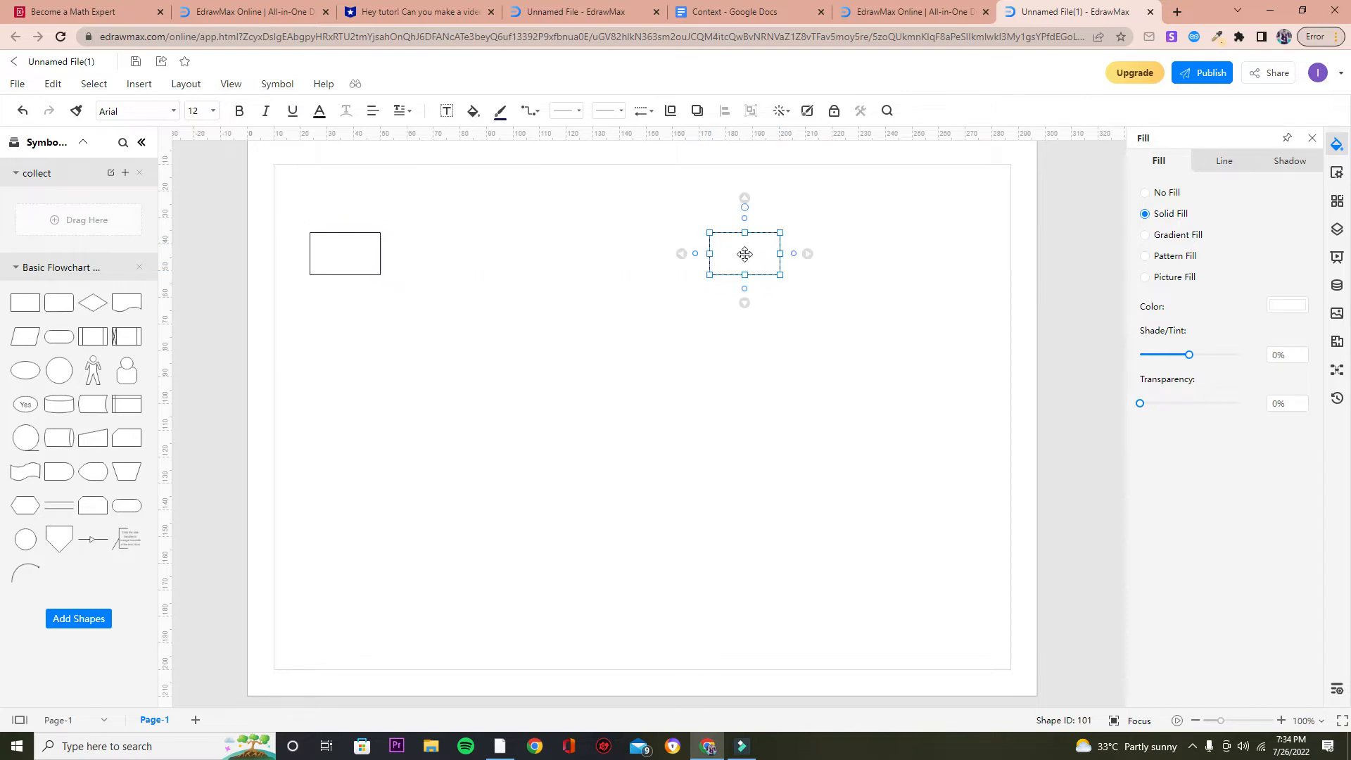
left_click(415, 339)
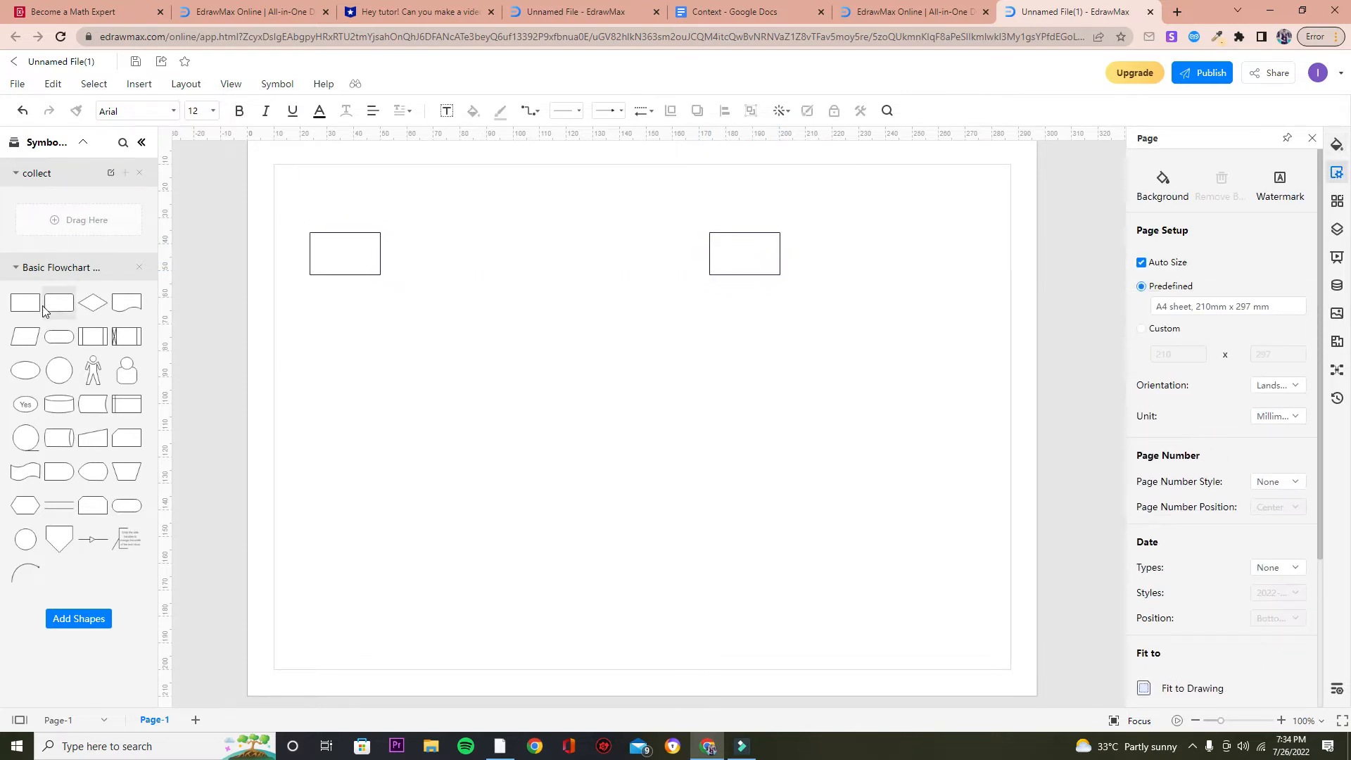
left_click_drag(25, 313, 348, 515)
left_click_drag(26, 304, 745, 520)
left_click(609, 409)
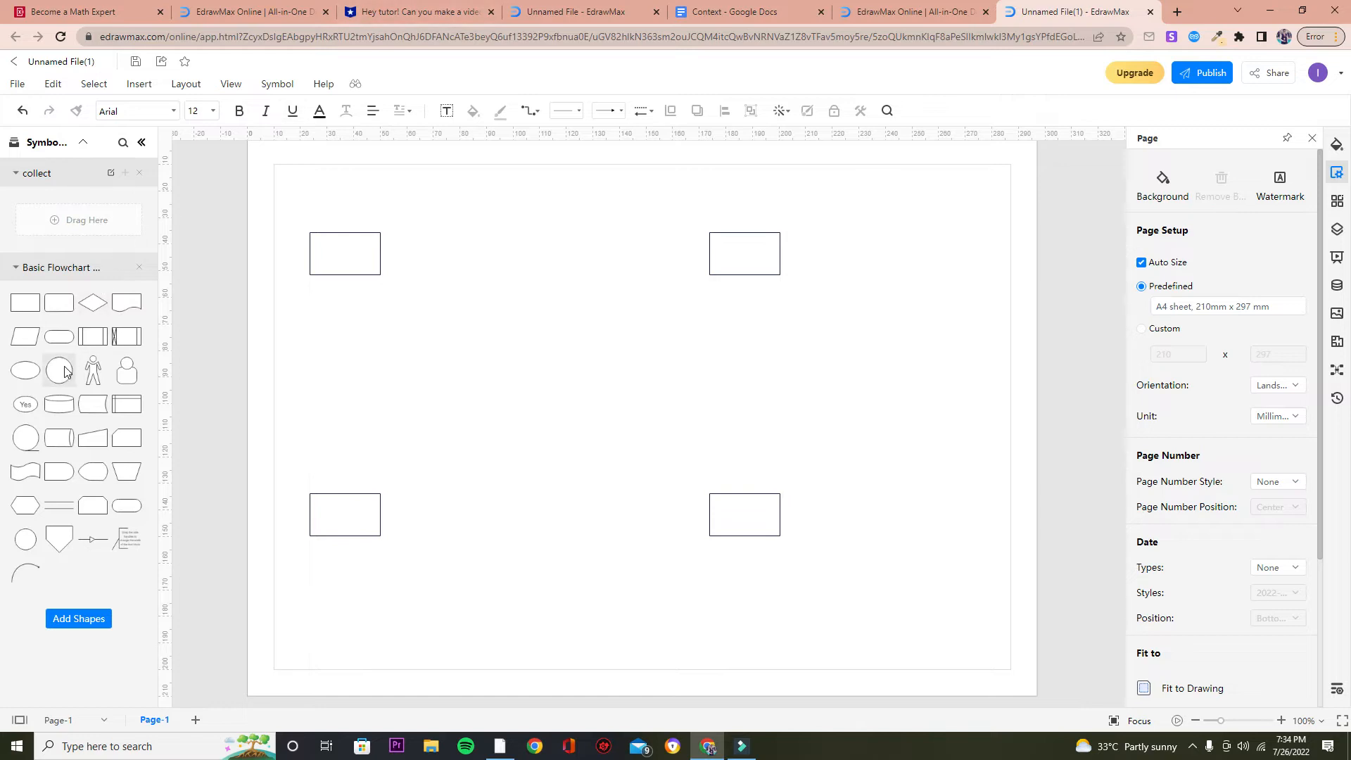
Add a circle shape and position it in the middle of the page between the rectangles.
left_click_drag(62, 378, 636, 284)
left_click_drag(586, 339, 561, 391)
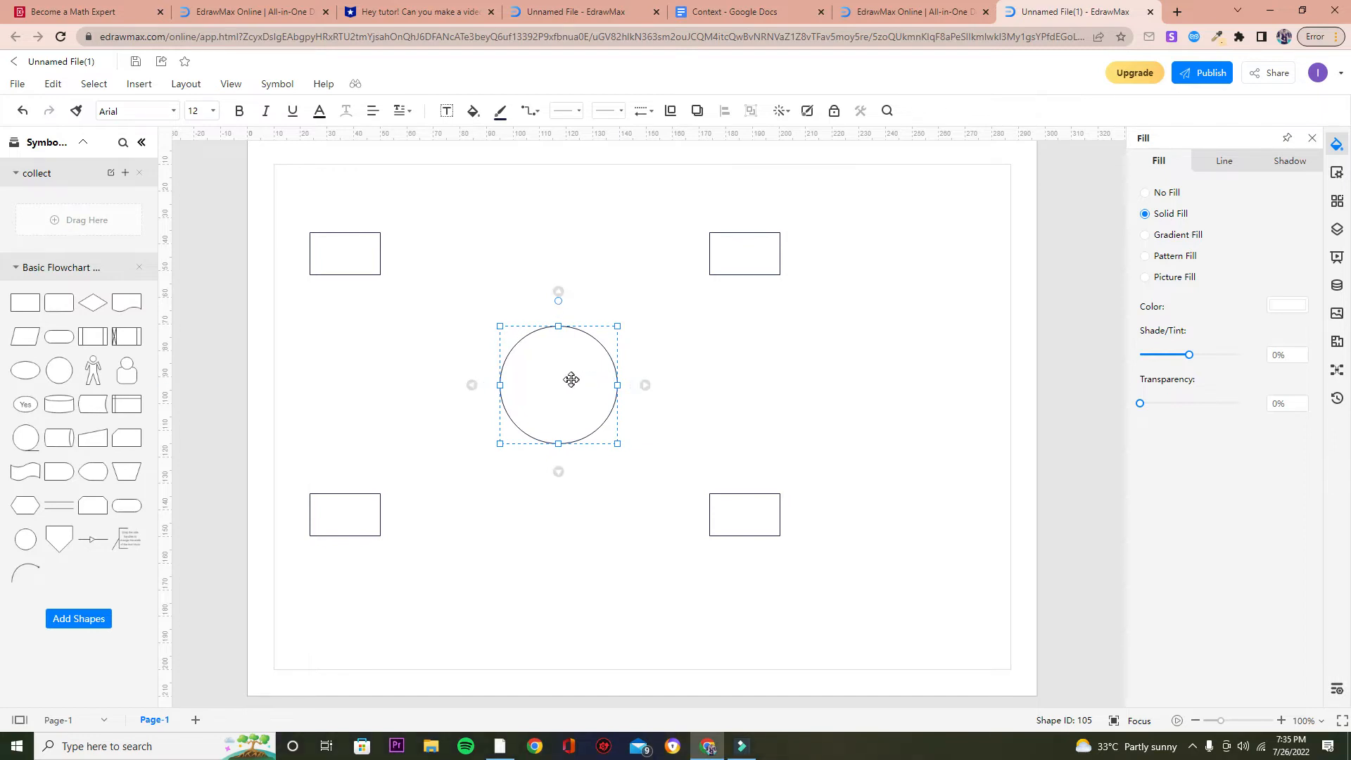
left_click(648, 386)
Label the top-left rectangle "Adminstrator".
left_click(377, 254)
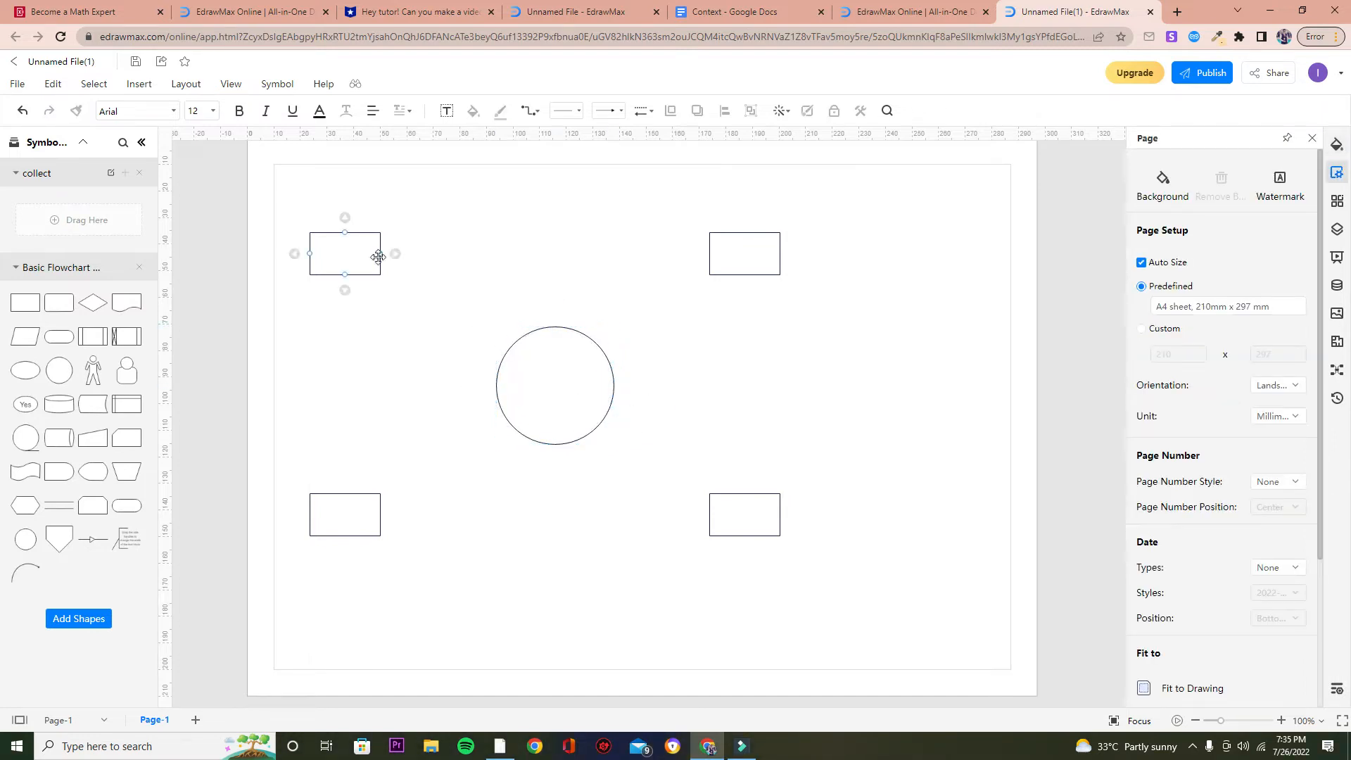
double_click(342, 252)
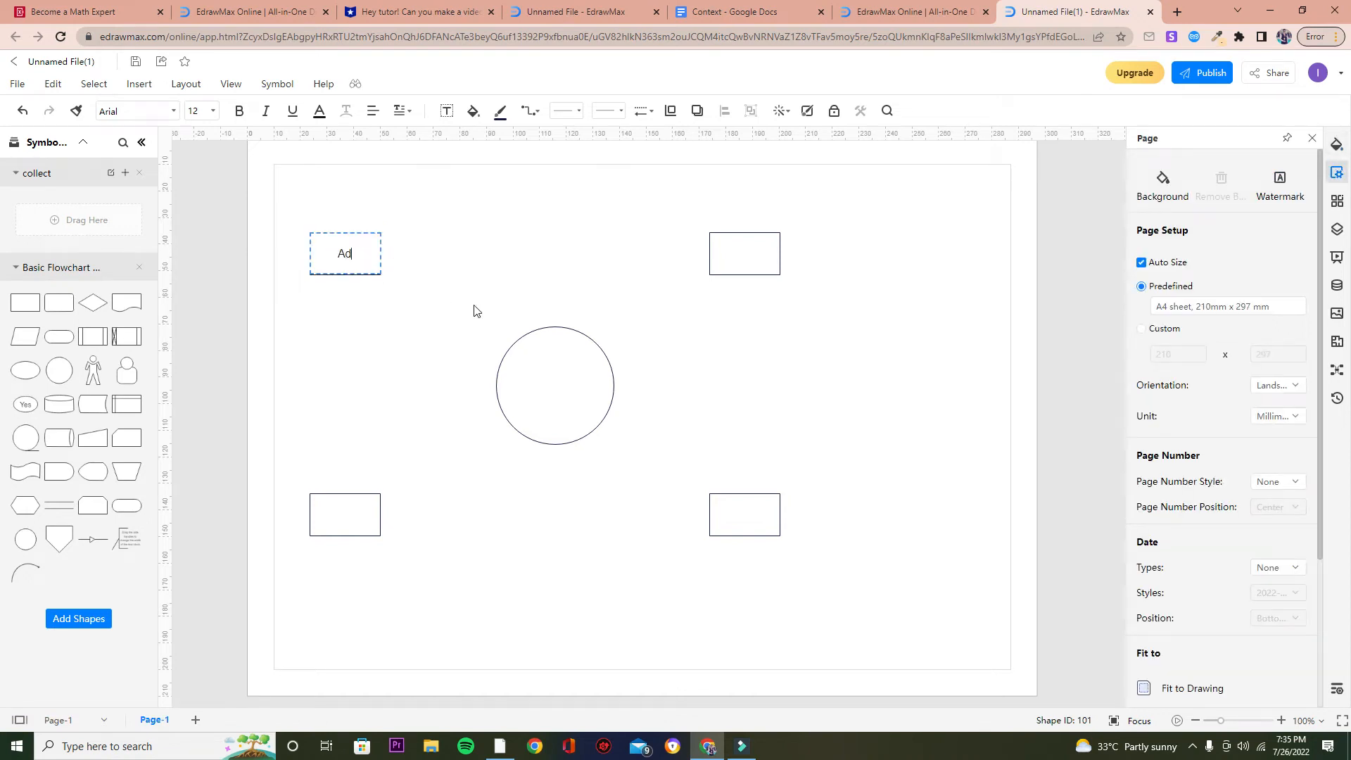
type("Adminstrator")
left_click(475, 311)
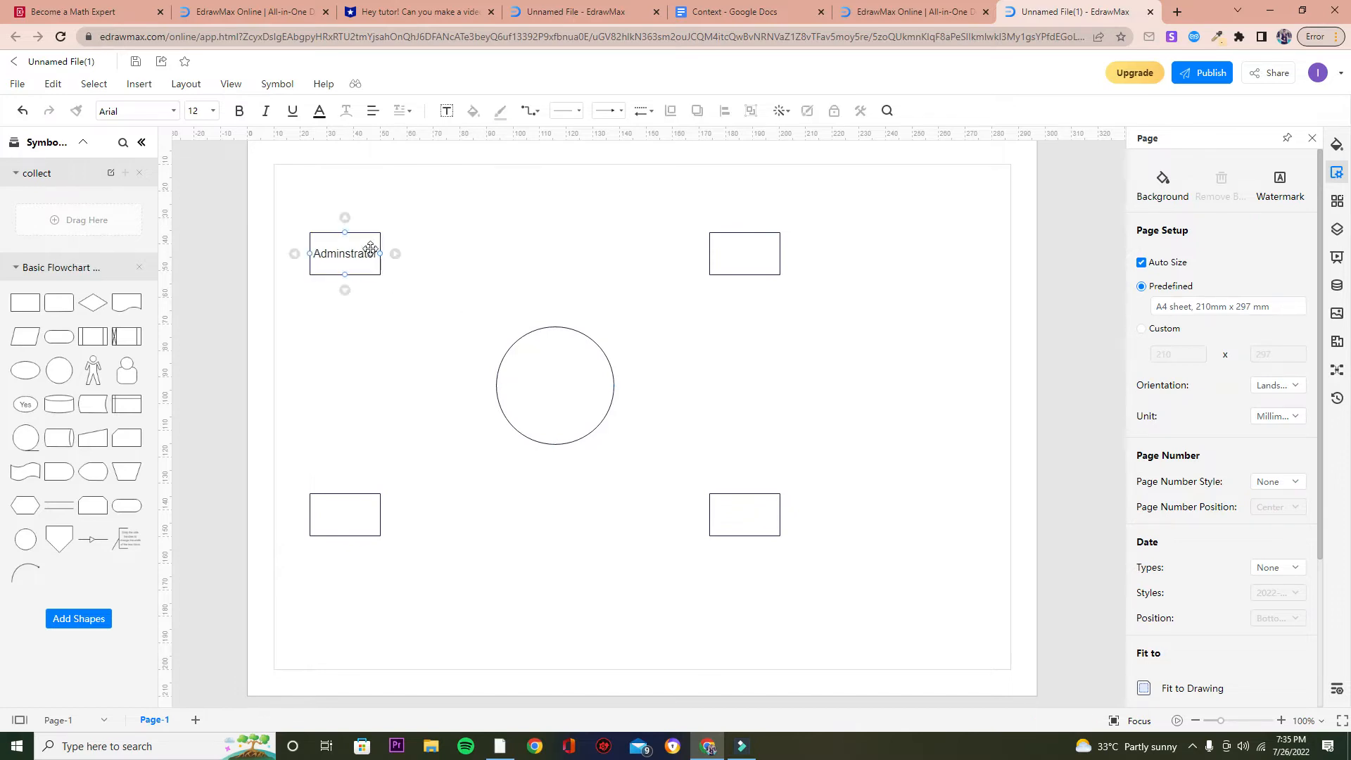
Label the top-right rectangle "Adminstrator".
mouse_move(380, 256)
double_click(730, 253)
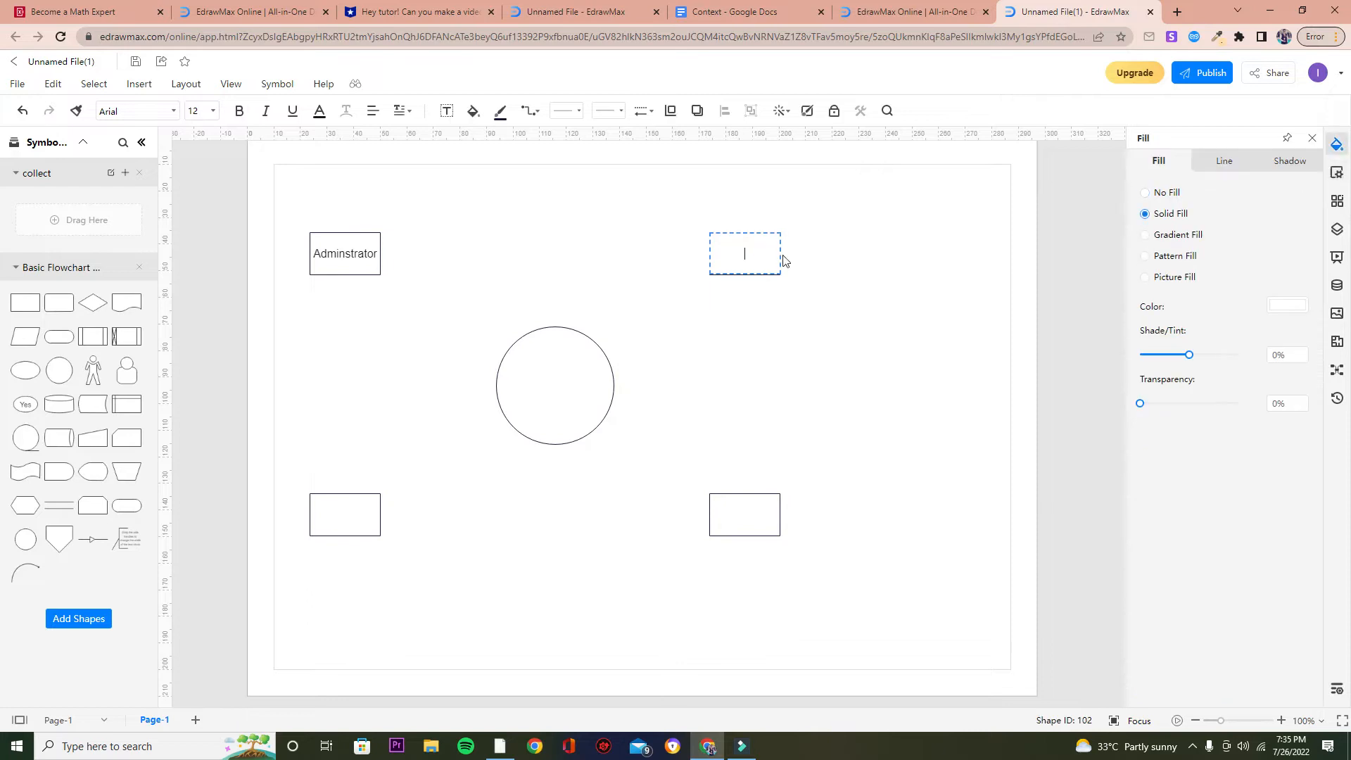
type("Adminstrator")
left_click(851, 282)
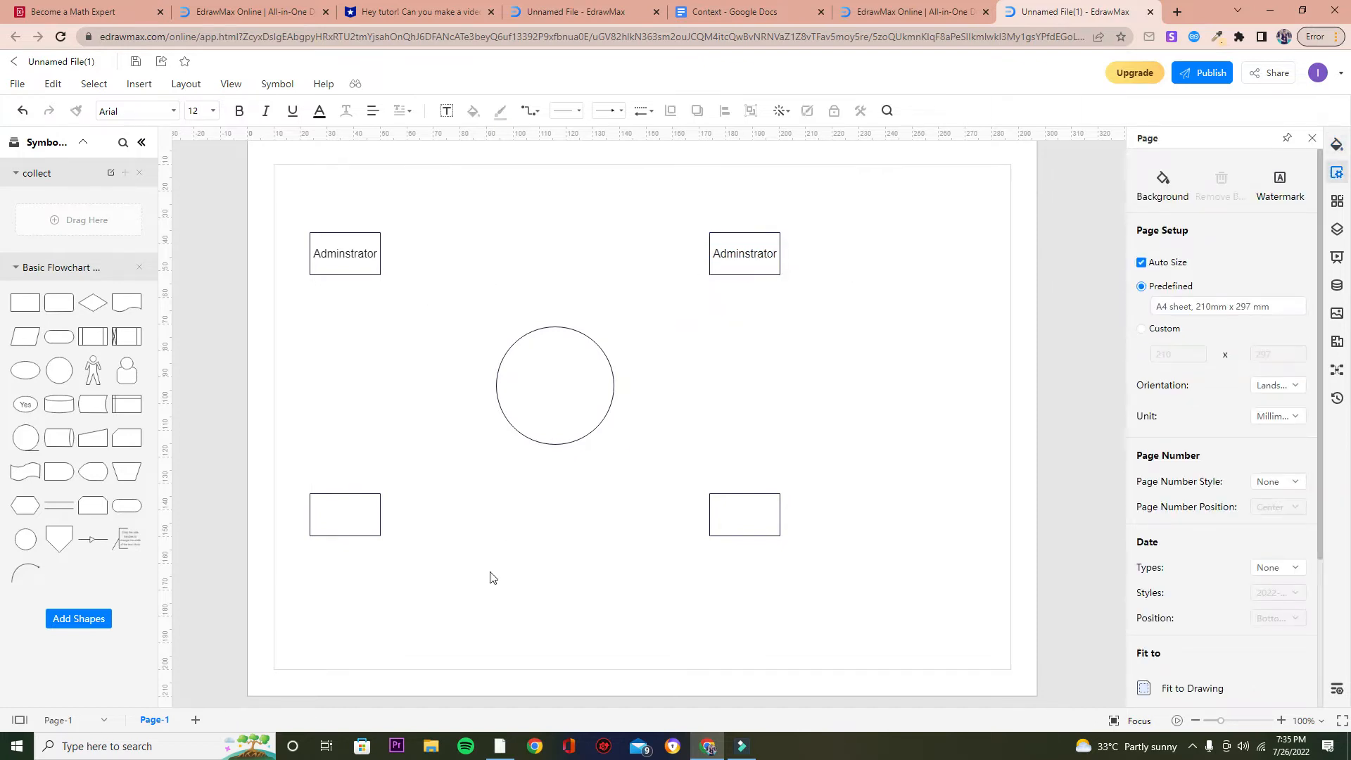
Label both bottom rectangles "Customer".
double_click(342, 517)
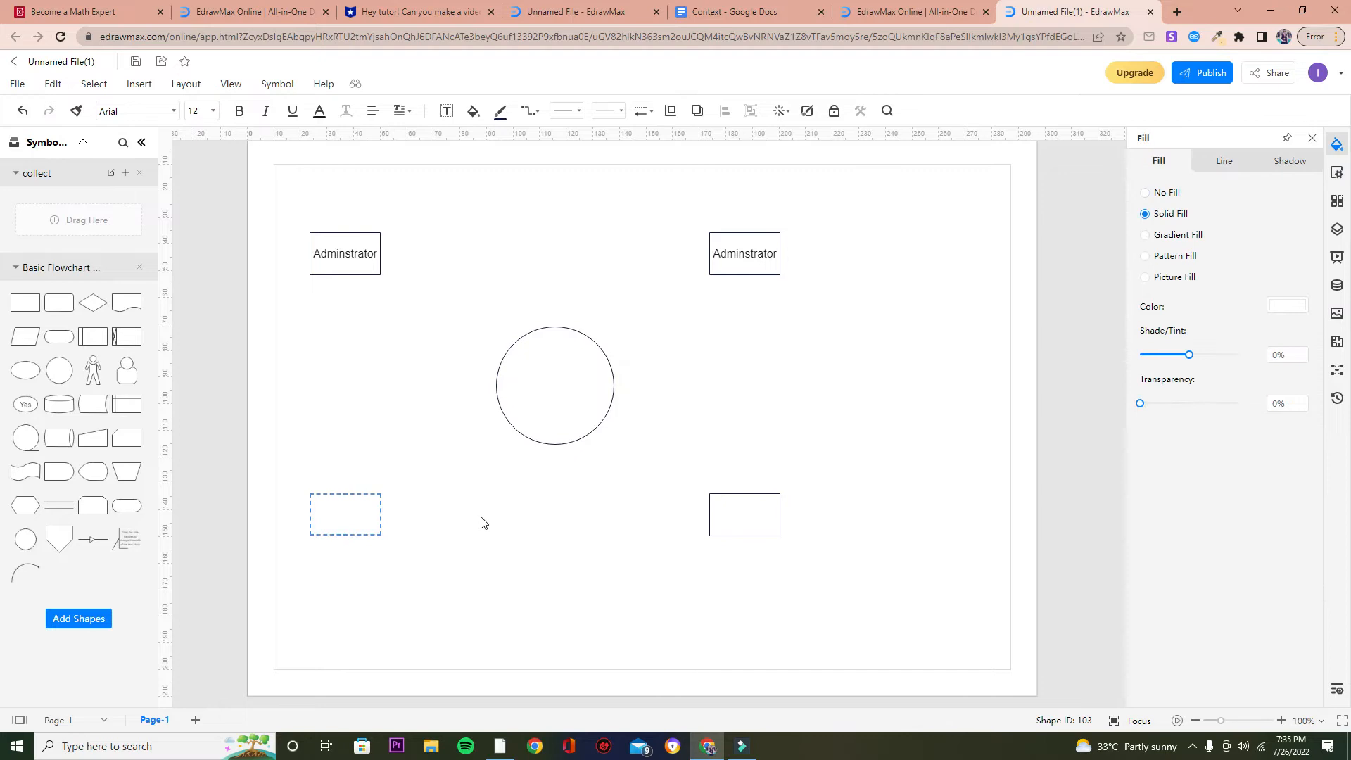
type("Customer")
left_click(726, 521)
double_click(735, 521)
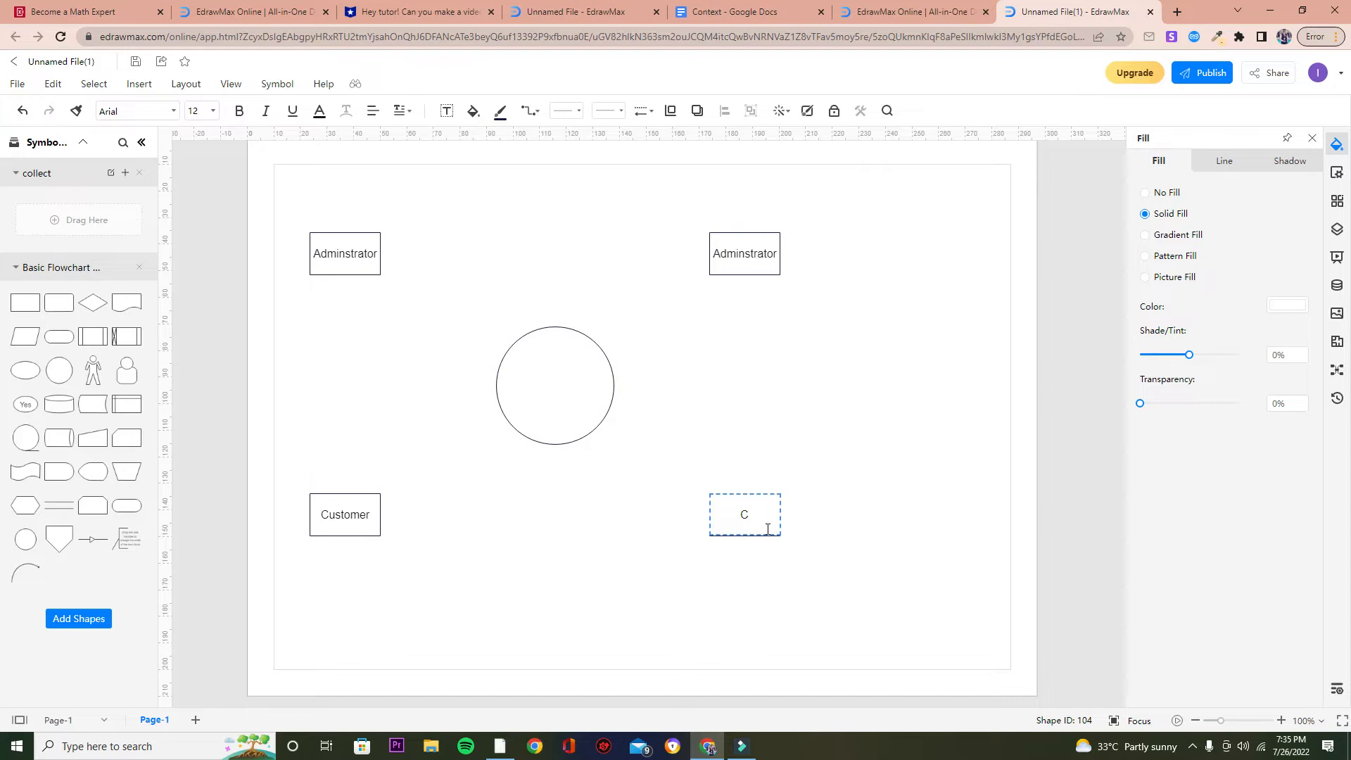
type("Customer")
left_click(838, 514)
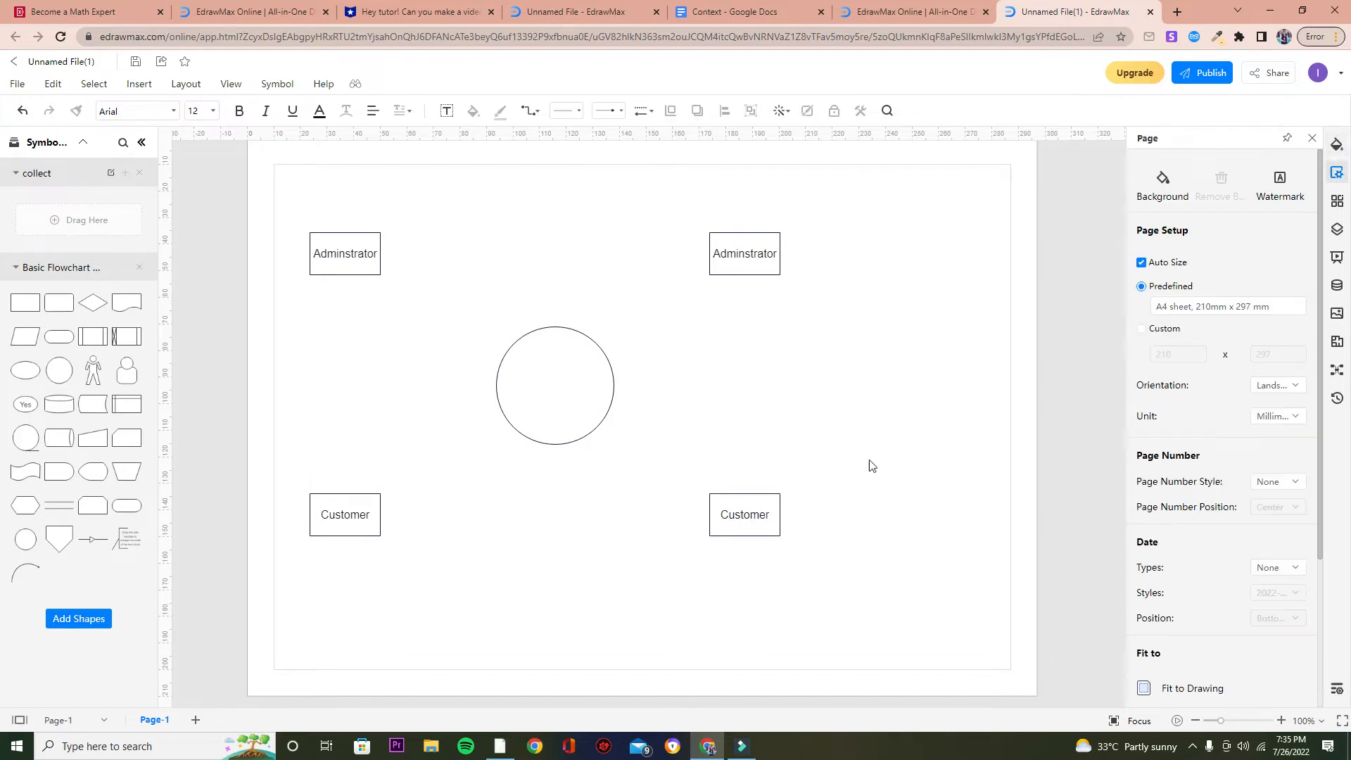
left_click(756, 255)
left_click(355, 243)
left_click(666, 299)
left_click(334, 247)
Try to fill the top-left rectangle with the Administrator hex color #A8D2F5 copied from the Context Google Doc.
left_click(340, 250)
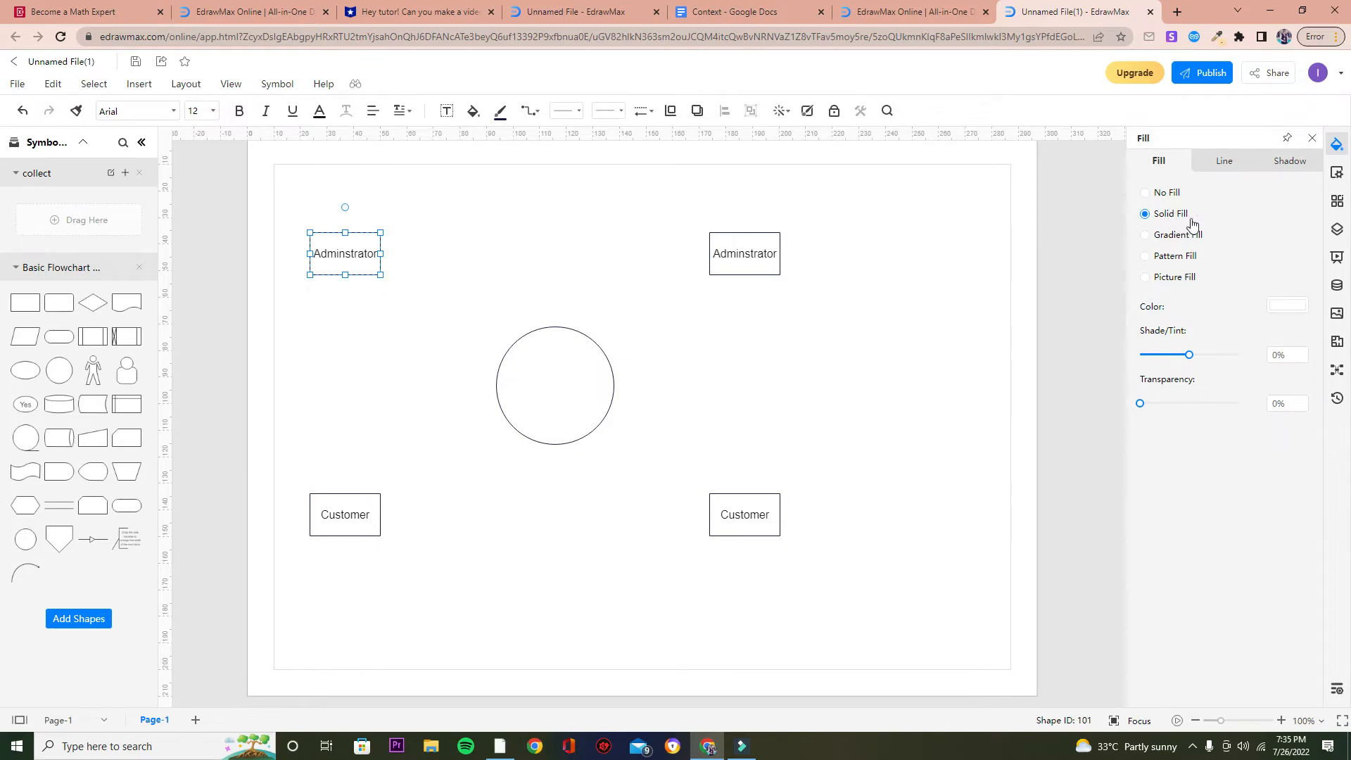
left_click(1287, 306)
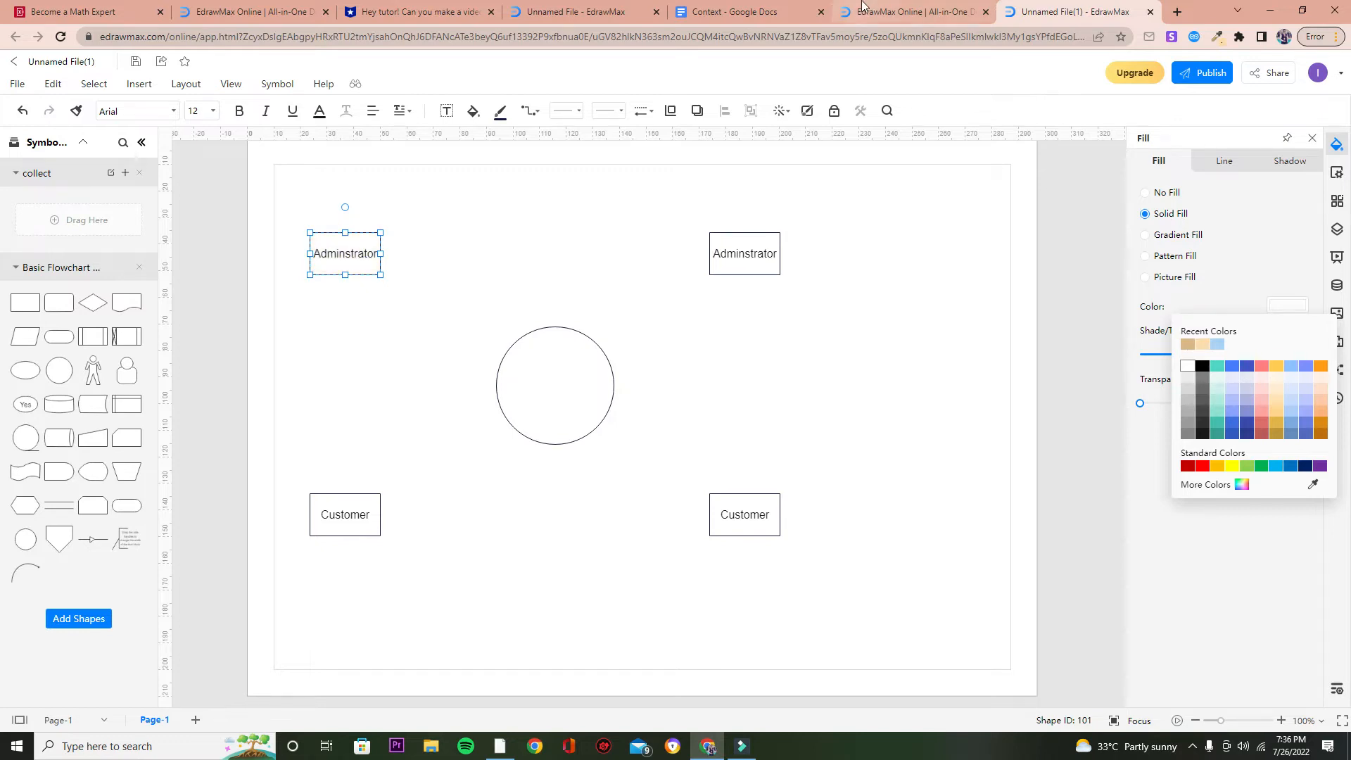
left_click(710, 12)
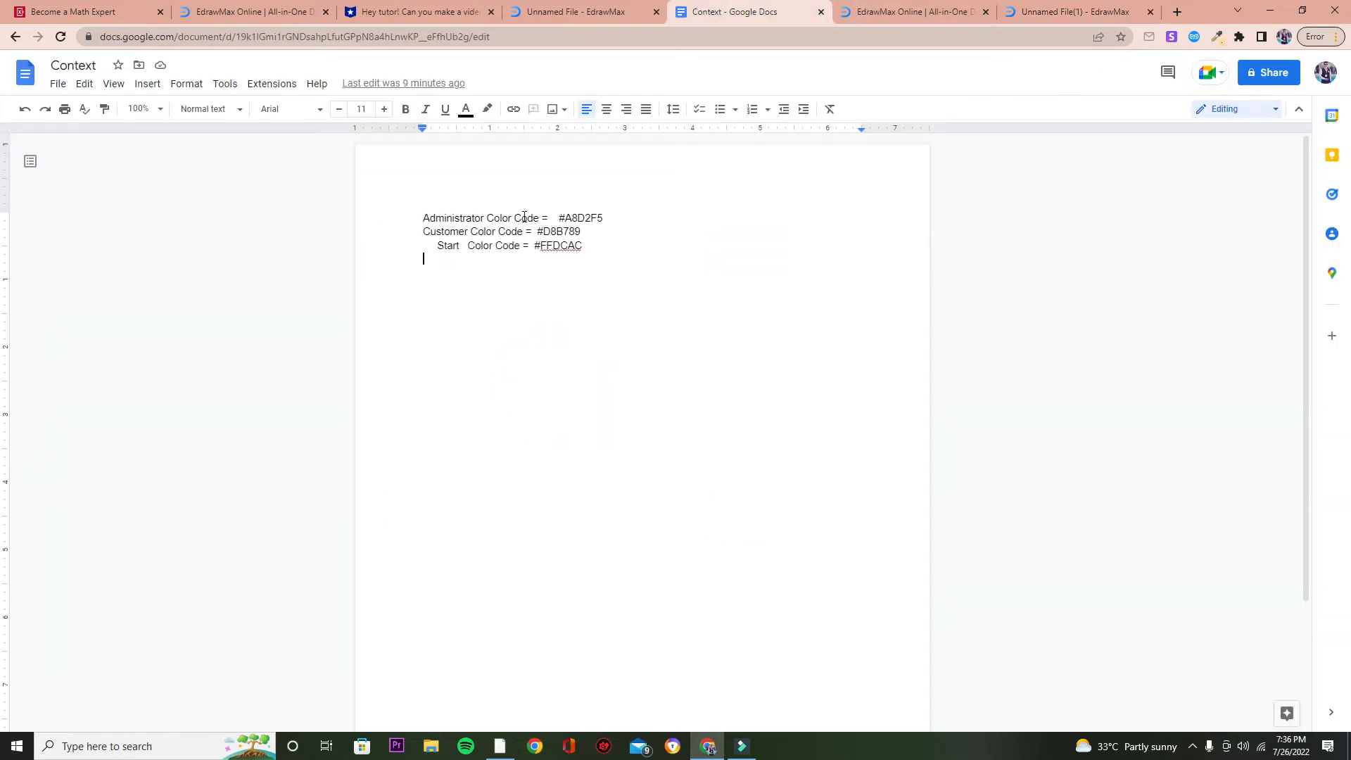
left_click_drag(556, 217, 608, 219)
key("ctrl+c")
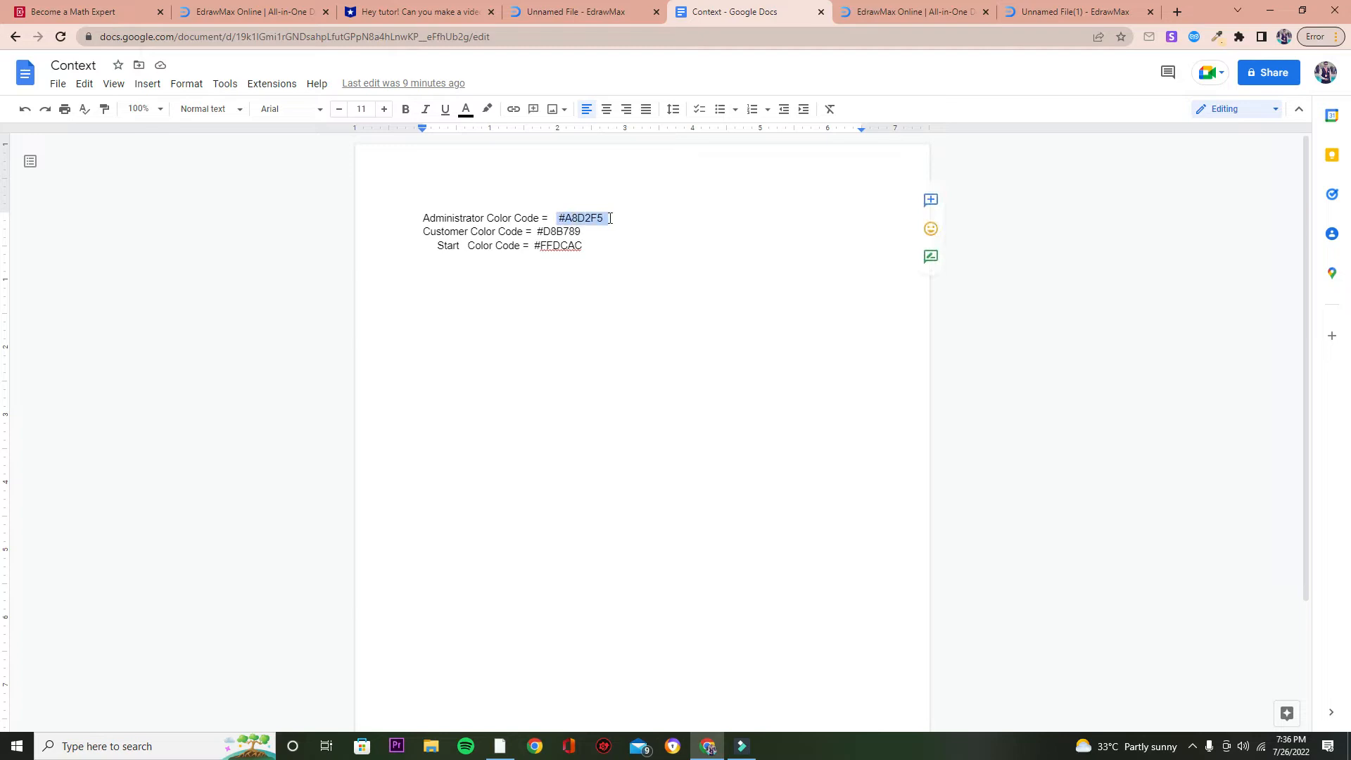
left_click(1073, 11)
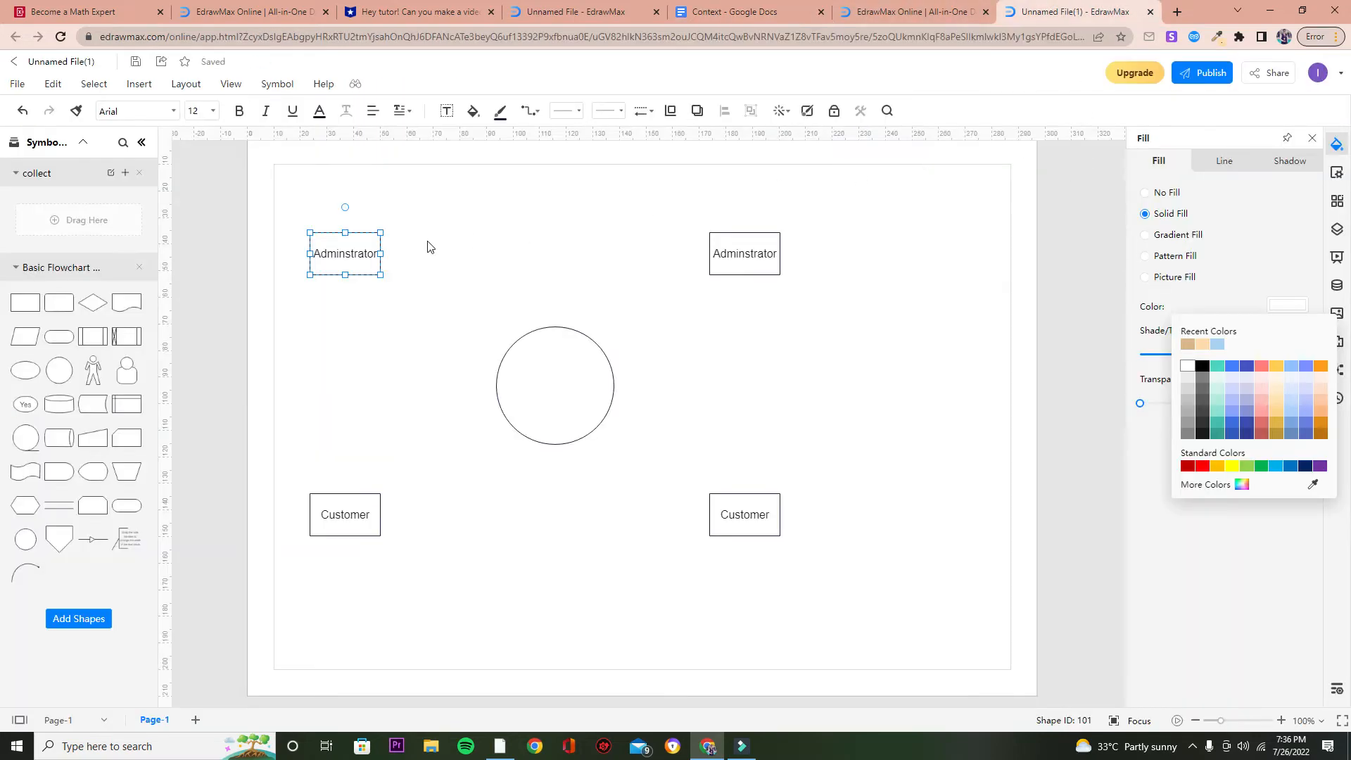
left_click(1239, 491)
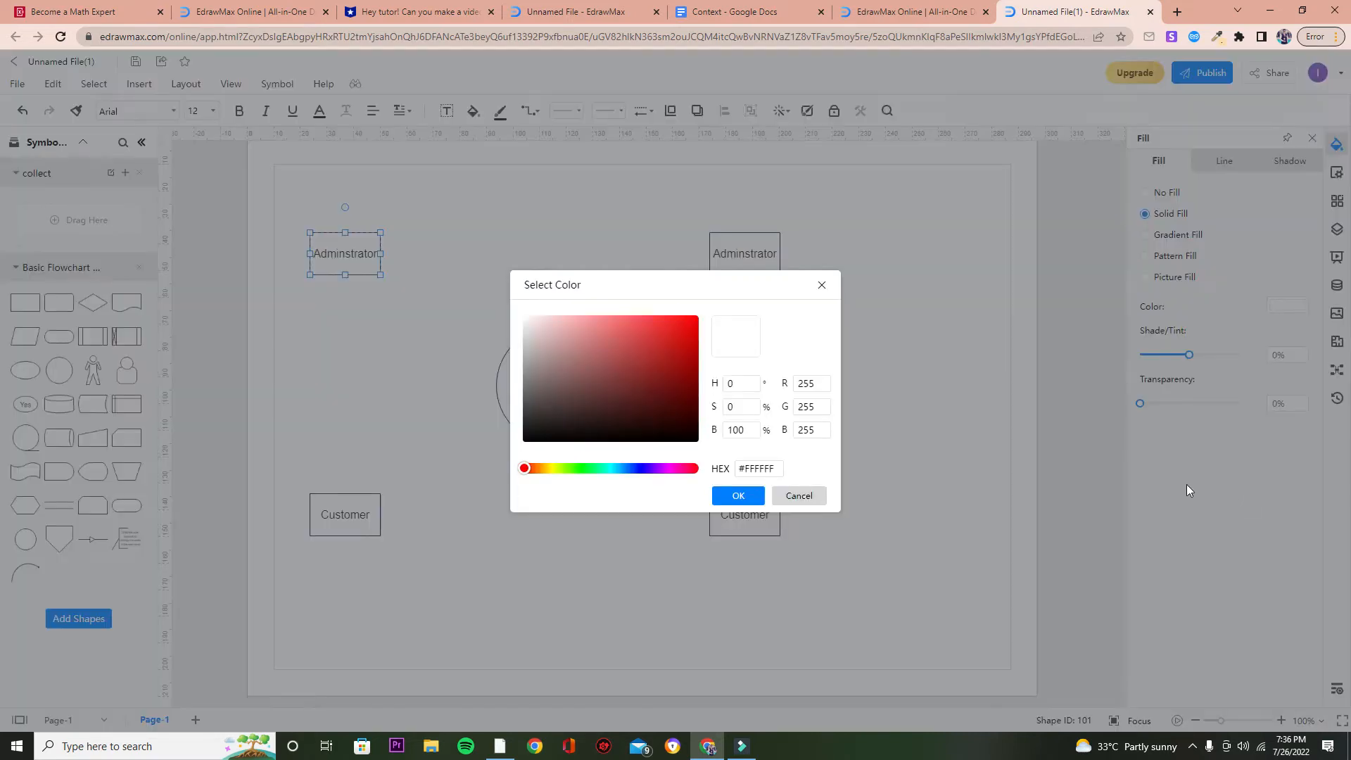
double_click(760, 466)
key("ctrl+v")
left_click(747, 499)
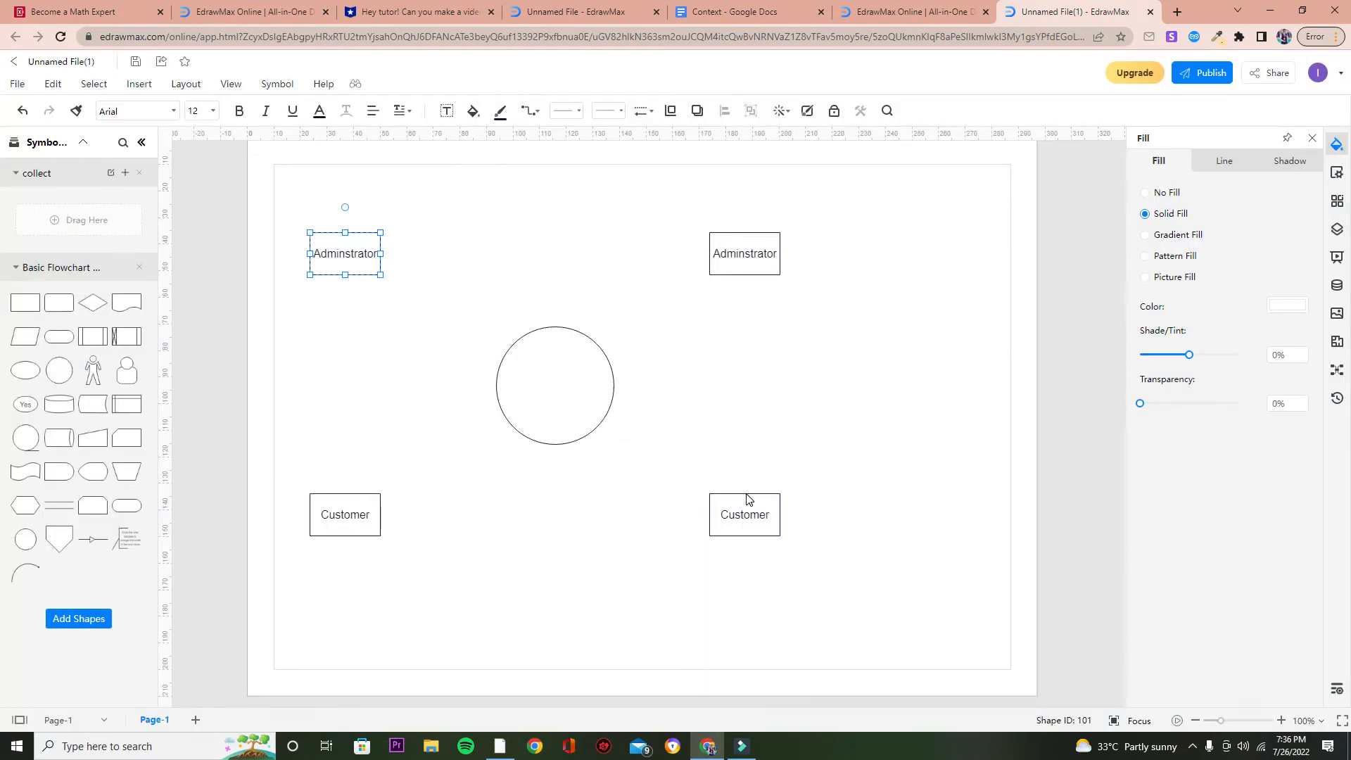
Retry setting a custom hex fill color for the top-left rectangle.
left_click(479, 260)
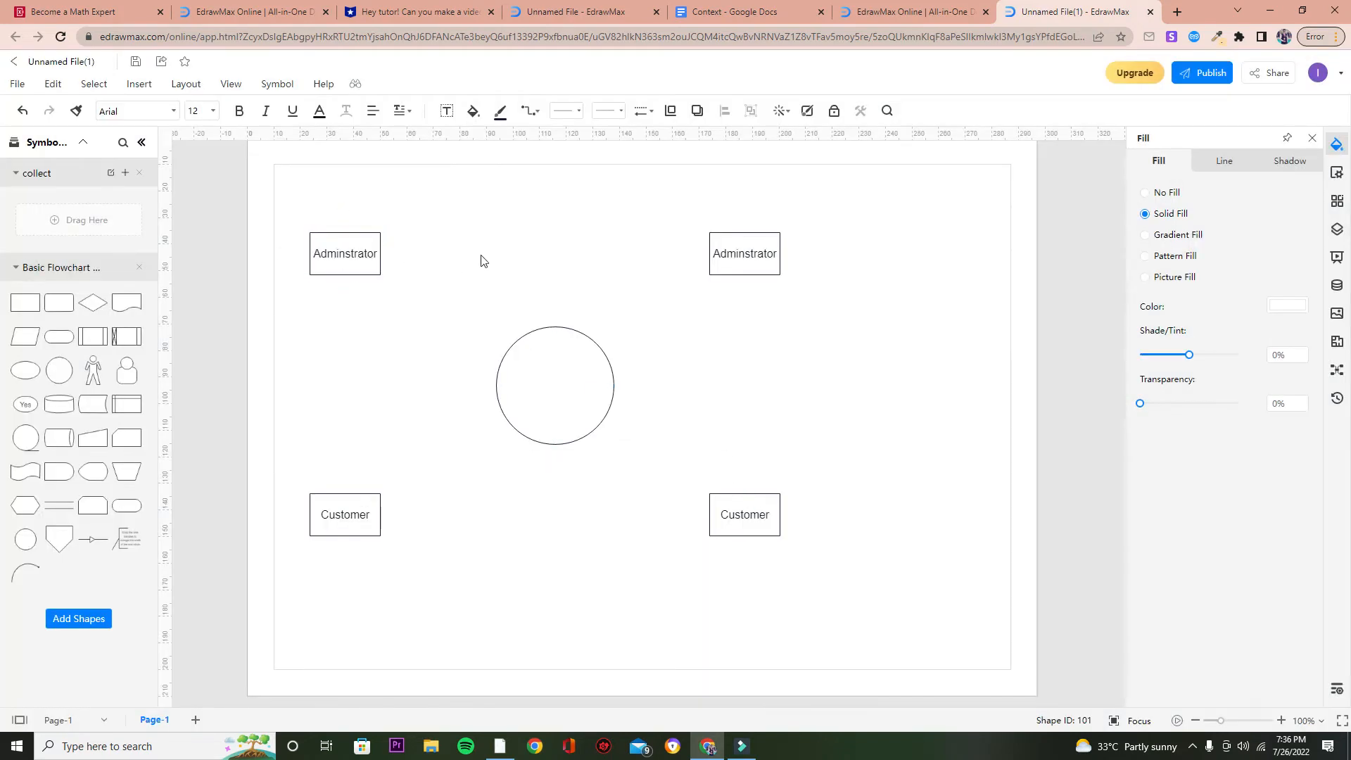
left_click(350, 265)
left_click(1286, 304)
left_click(1239, 485)
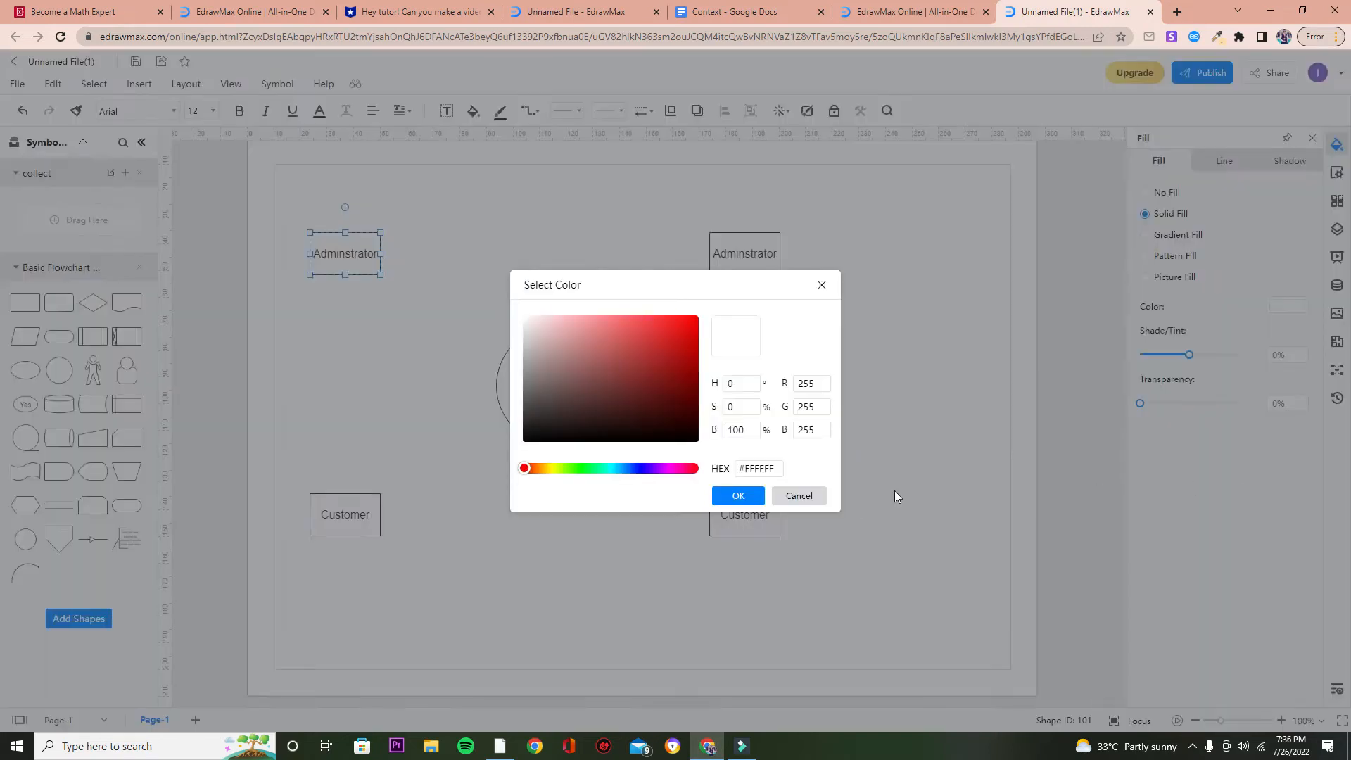
double_click(751, 468)
left_click(737, 495)
left_click(830, 436)
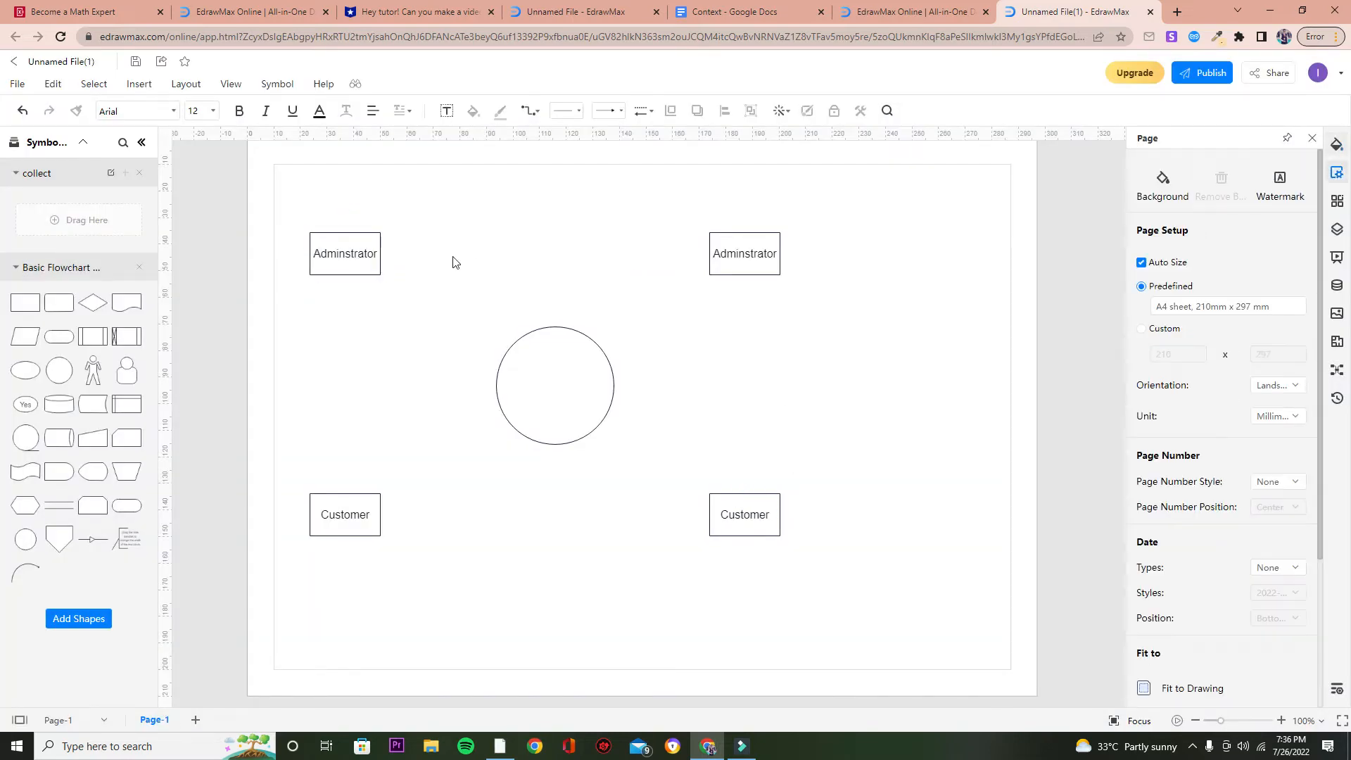
Fill the top-left rectangle with the light blue recent color.
left_click(373, 255)
left_click(1290, 307)
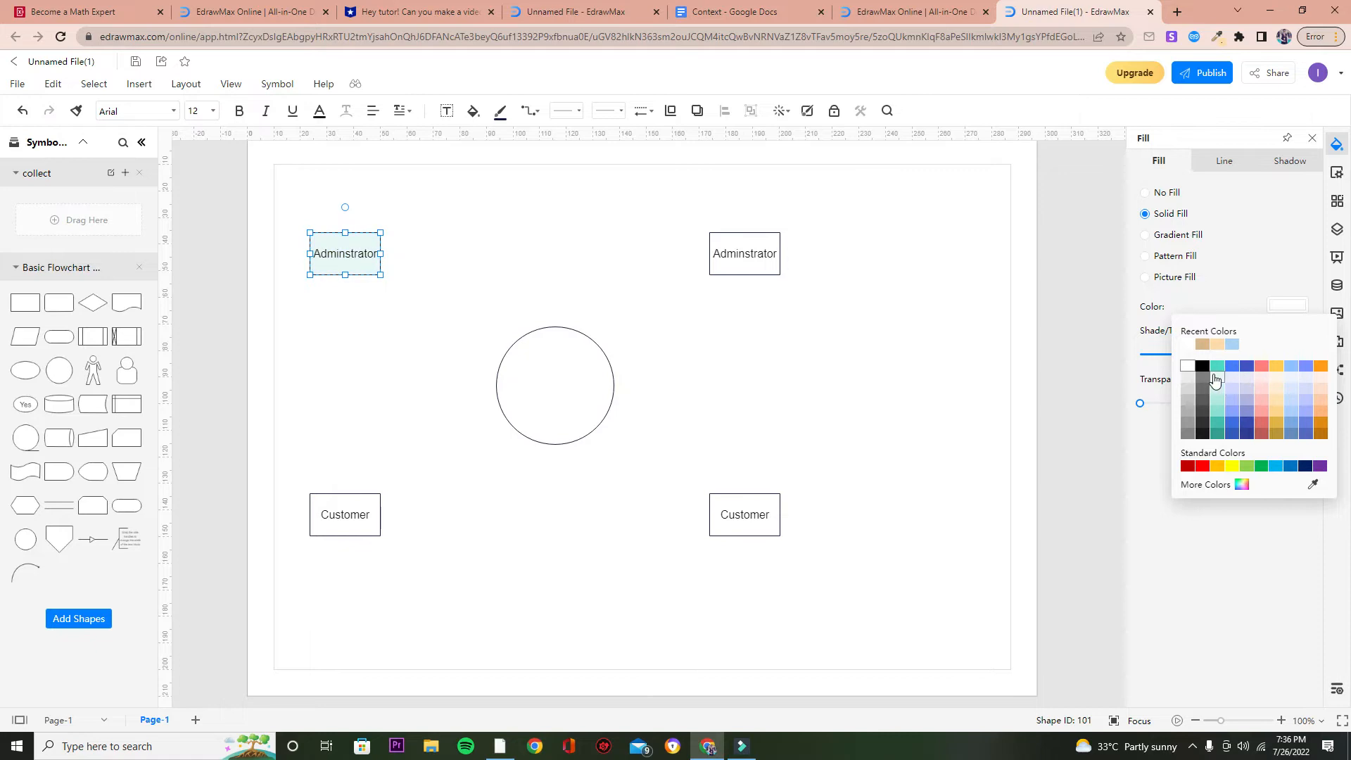
left_click(1232, 345)
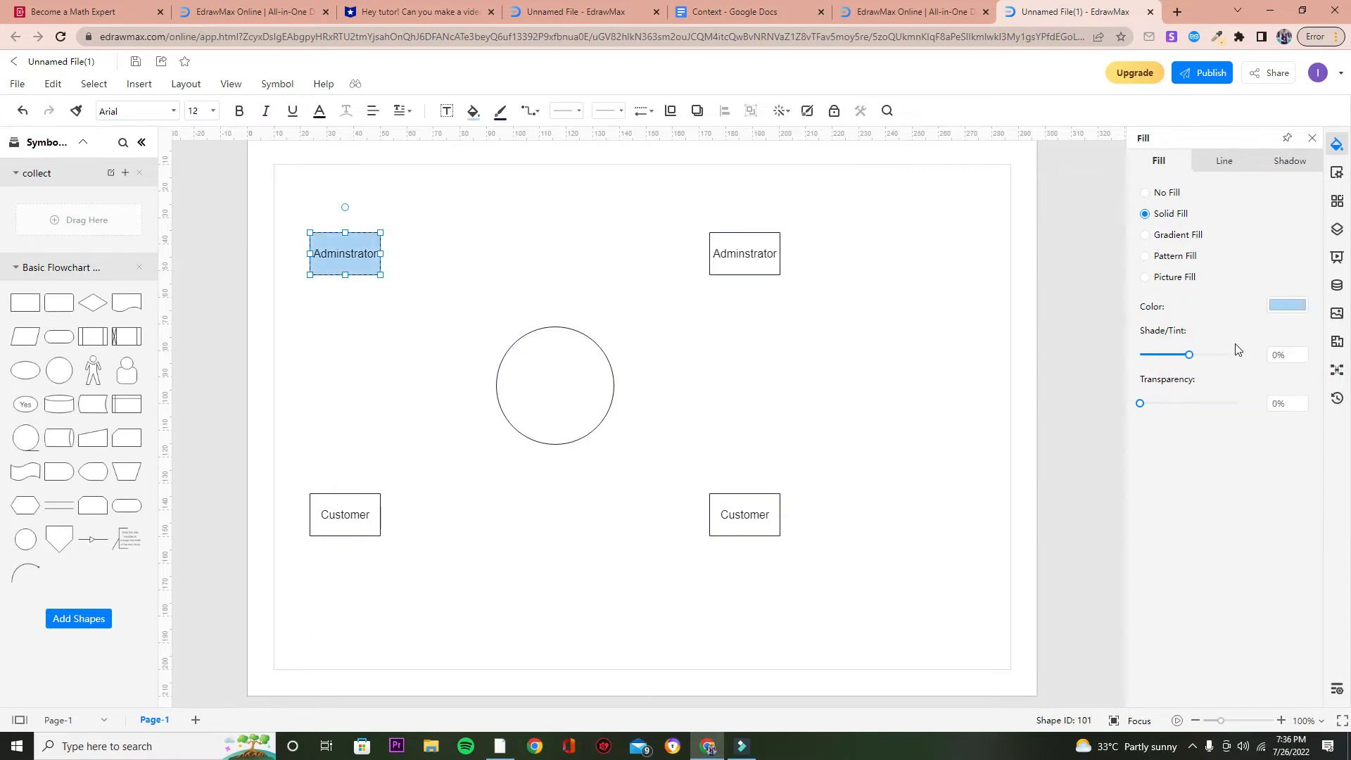
left_click(814, 344)
Fill the top-right rectangle with the same light blue color.
left_click(776, 253)
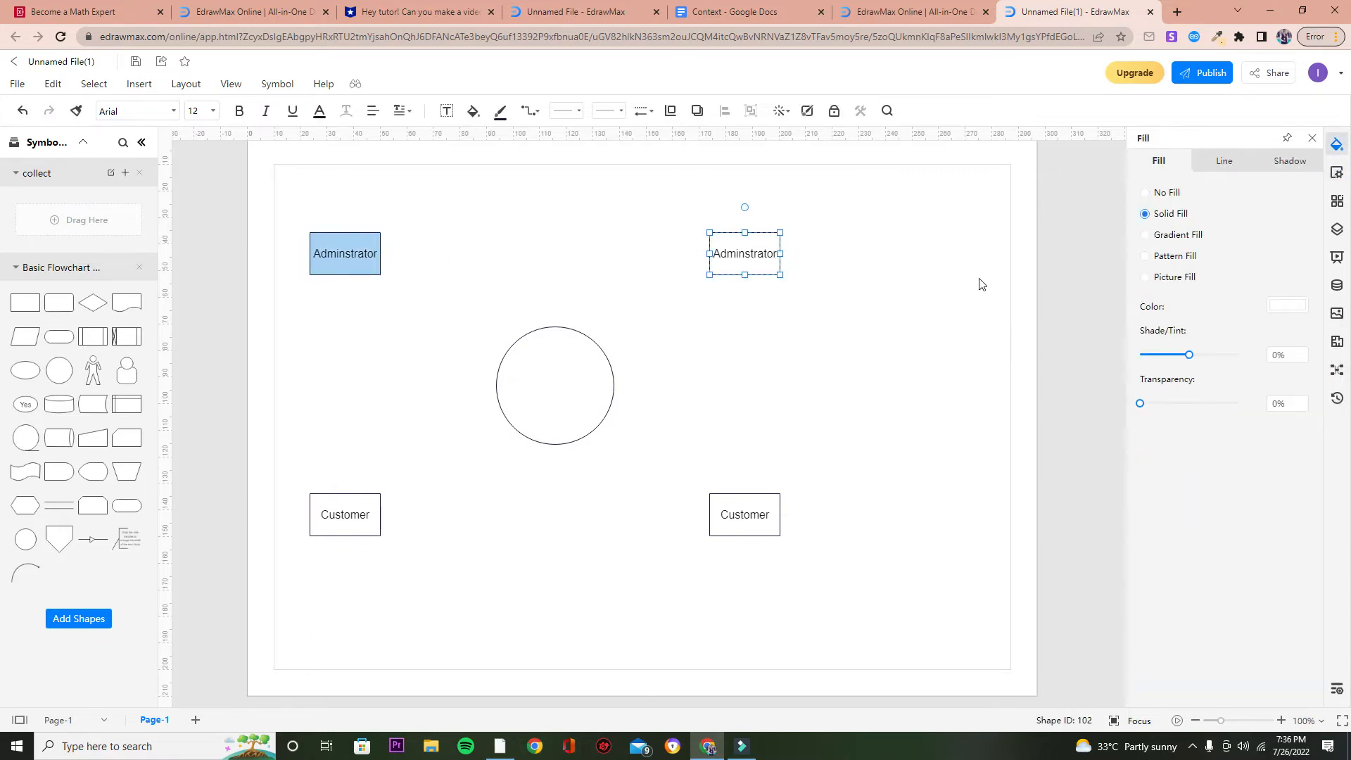
left_click(1290, 304)
left_click(1182, 349)
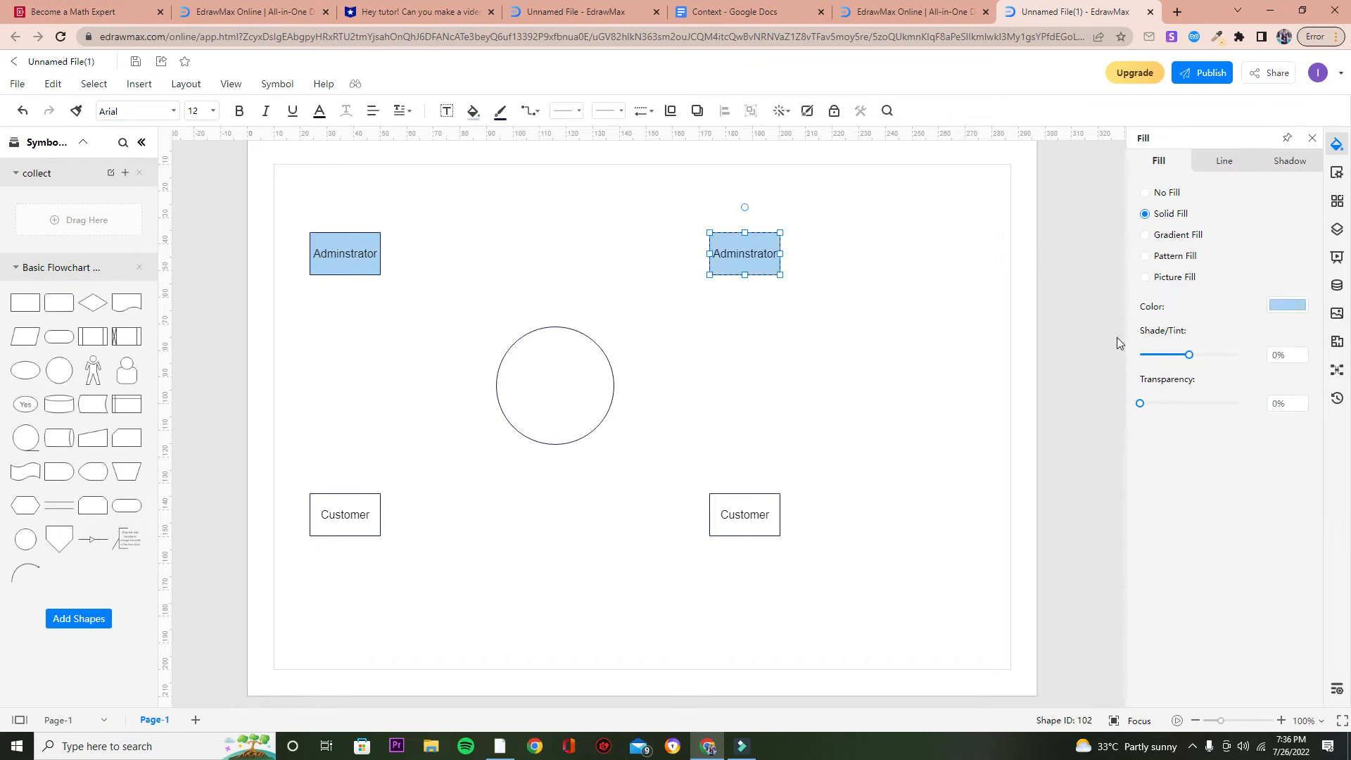
left_click(799, 356)
Fill the bottom-left Customer rectangle with the tan recent color.
left_click(367, 513)
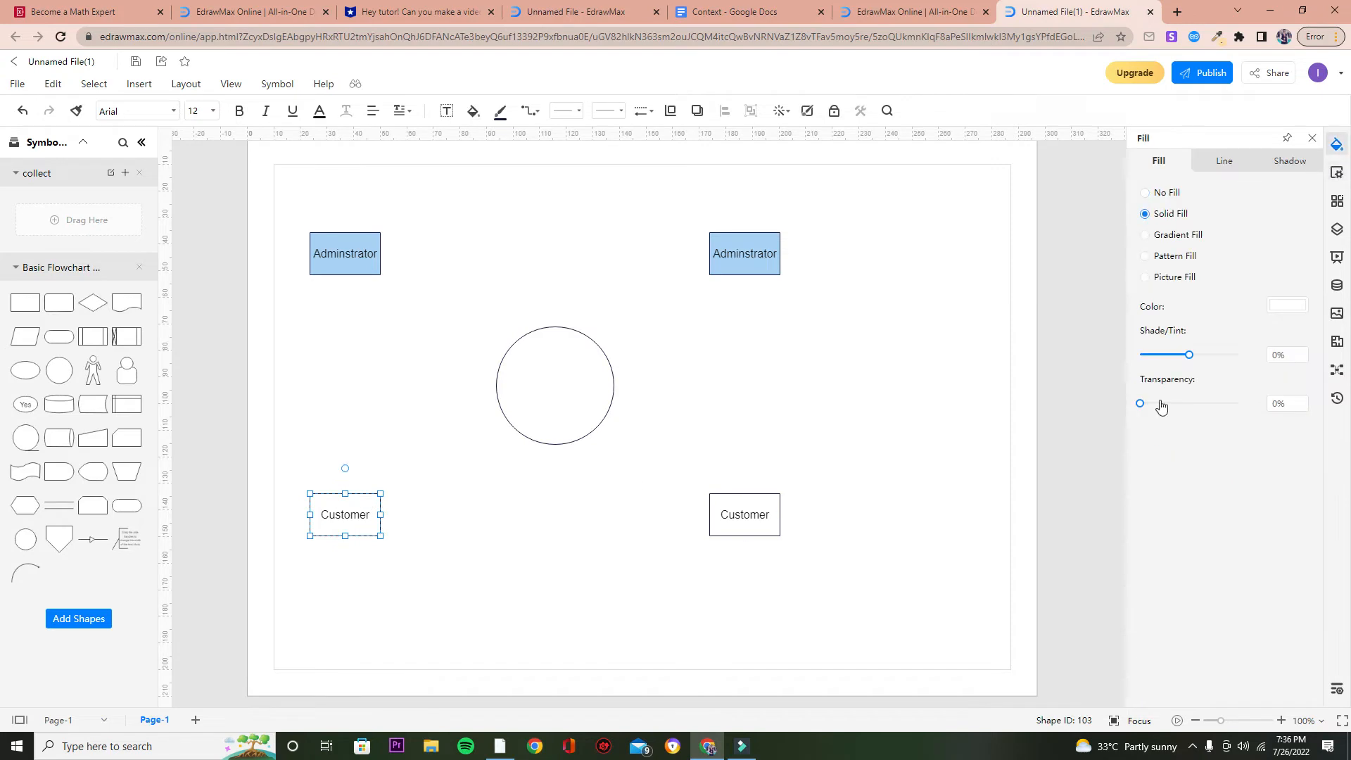
left_click(1290, 307)
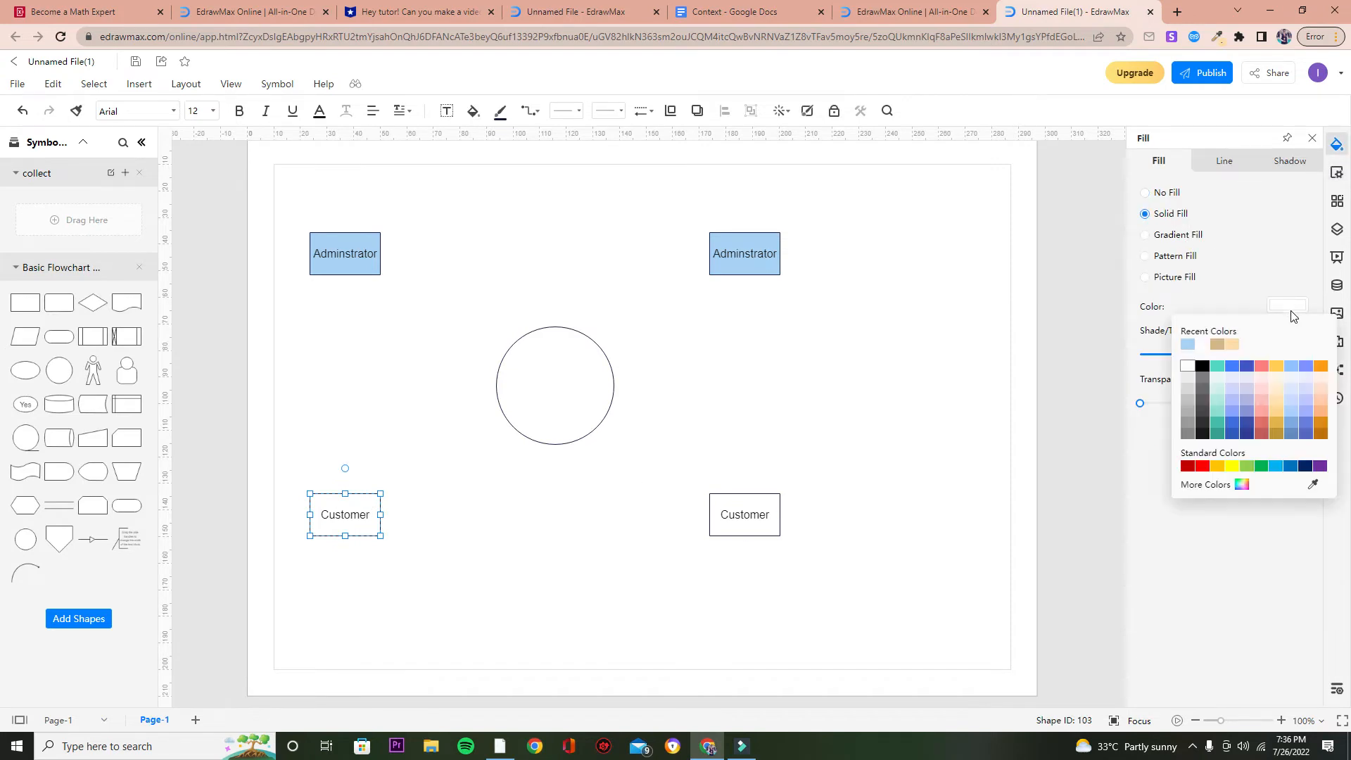
left_click(1228, 344)
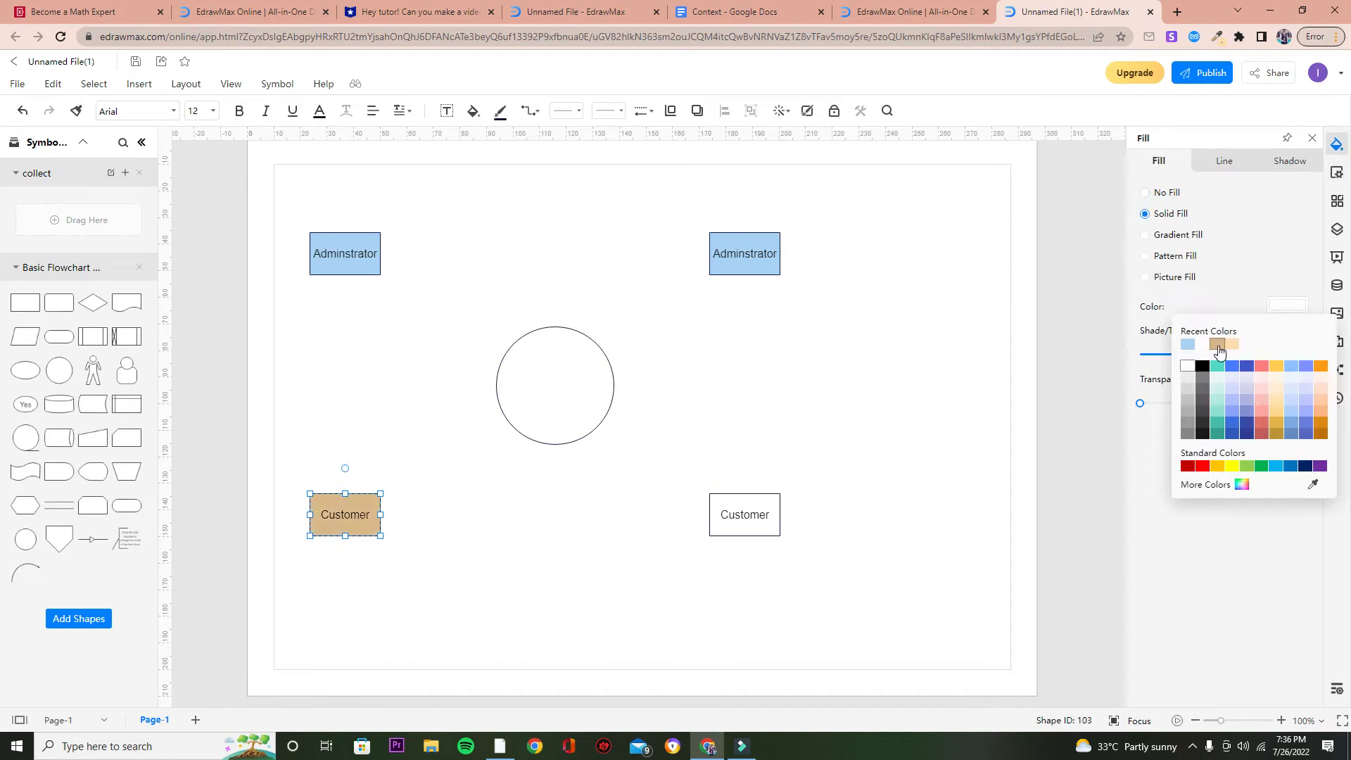
left_click(1217, 344)
left_click(1052, 362)
Fill the bottom-right Customer rectangle with the same tan color.
left_click(744, 514)
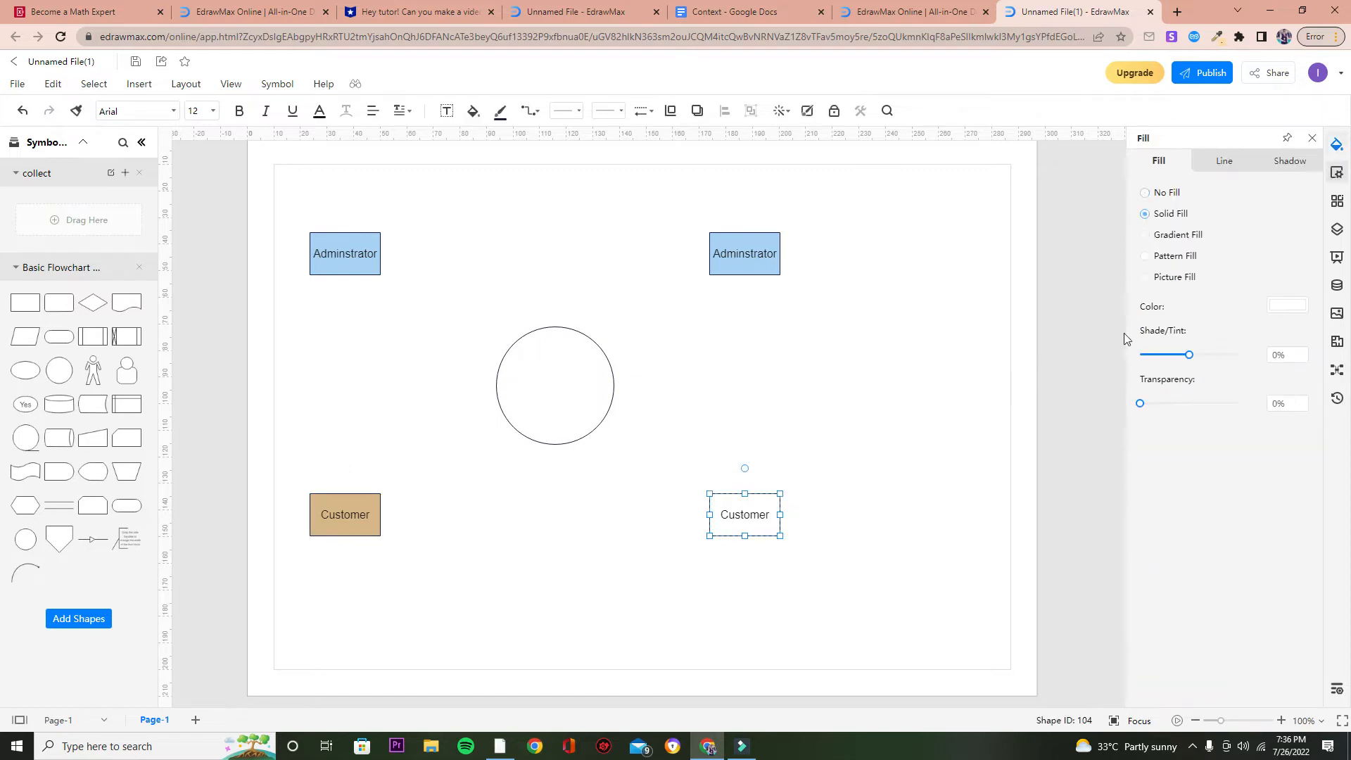
left_click(1284, 306)
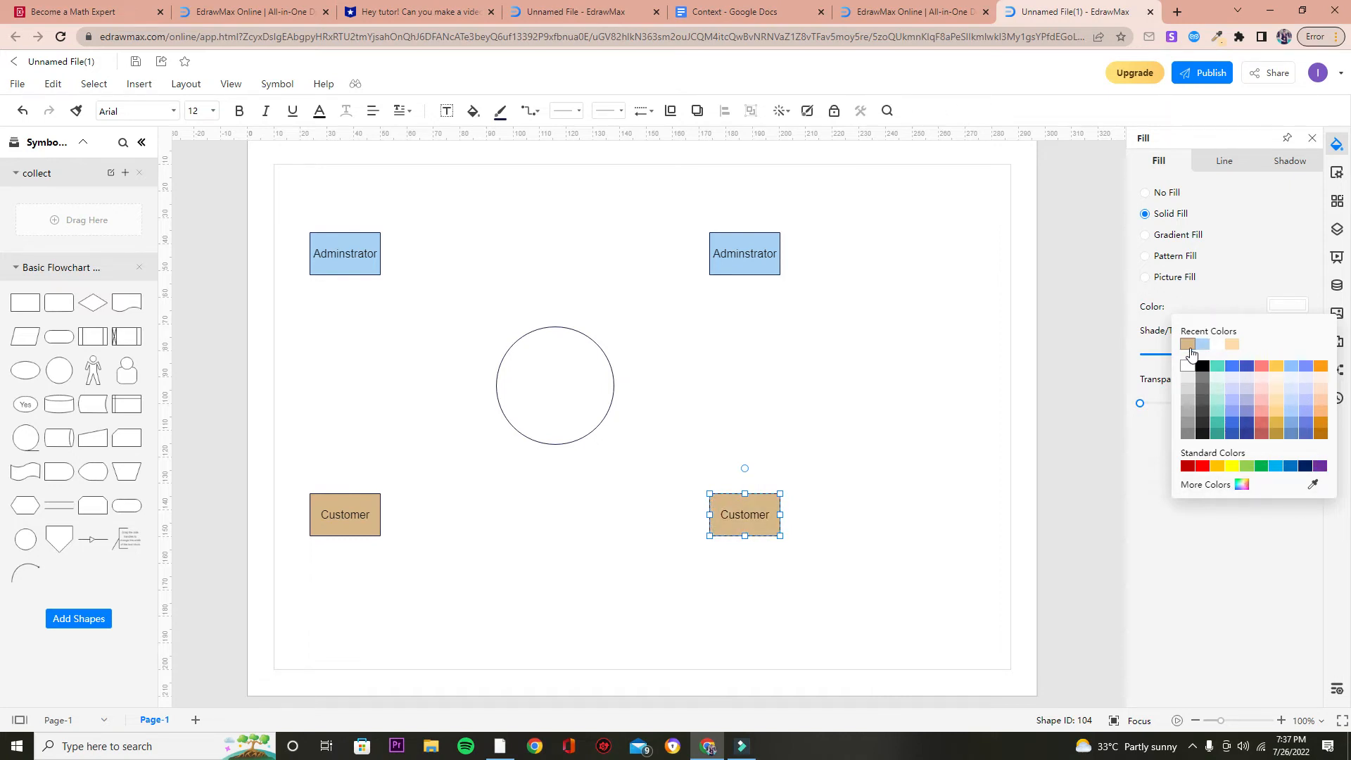
left_click(1188, 350)
left_click(807, 365)
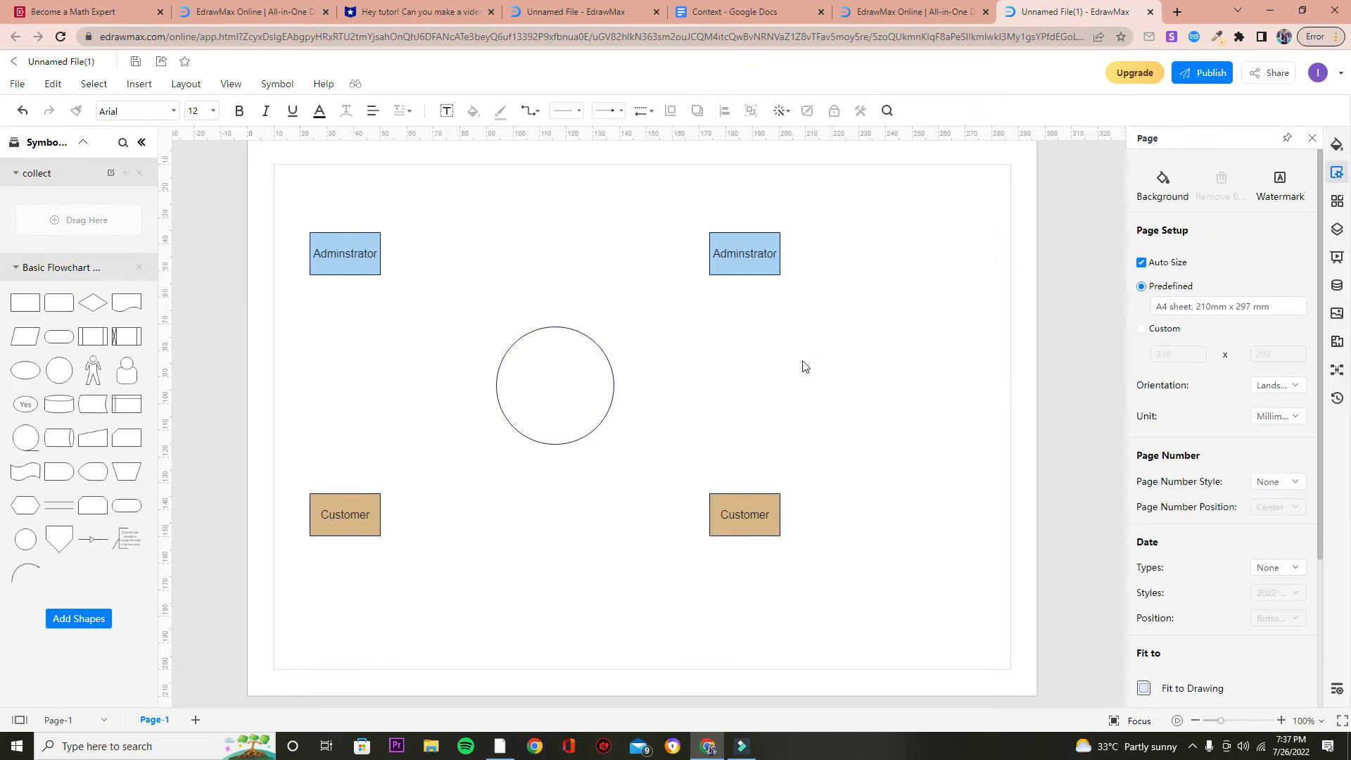
Fill the central circle with the light peach recent color.
left_click(588, 369)
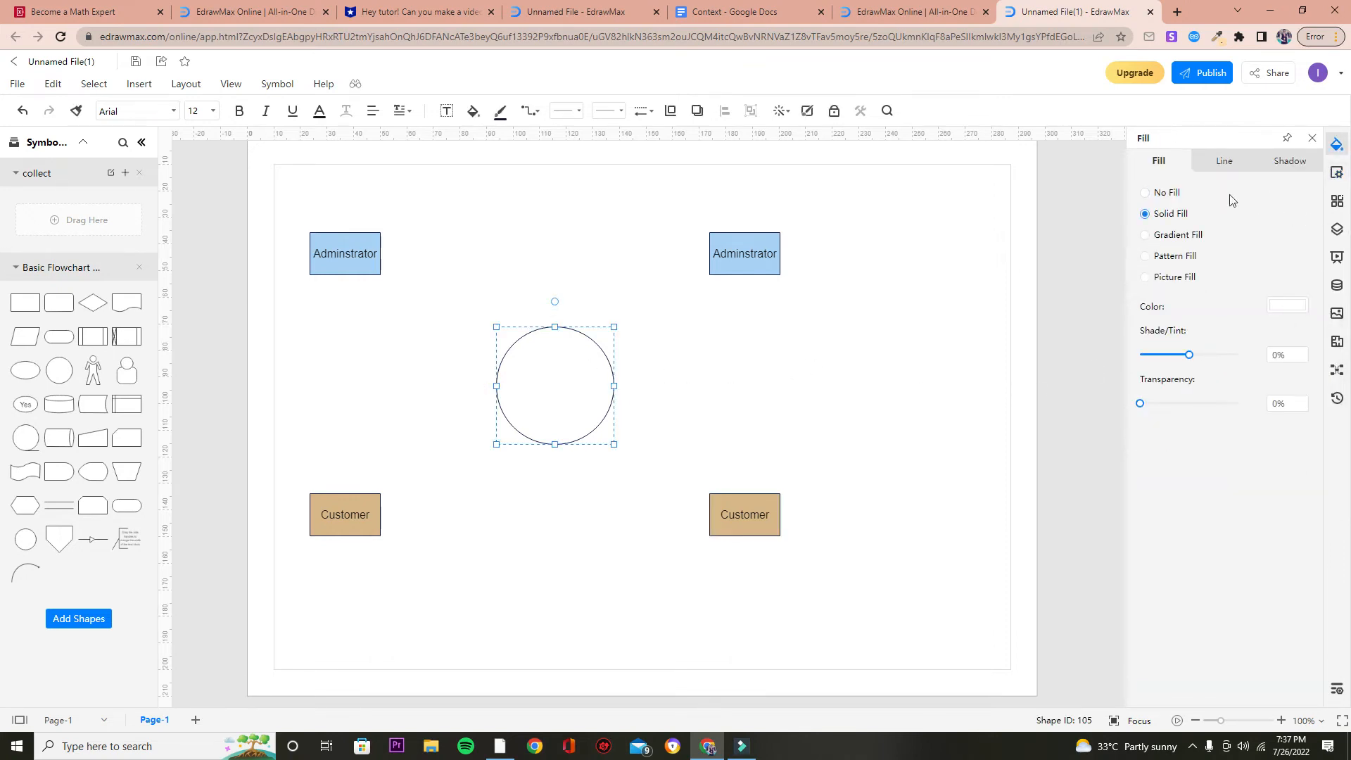
left_click(1277, 307)
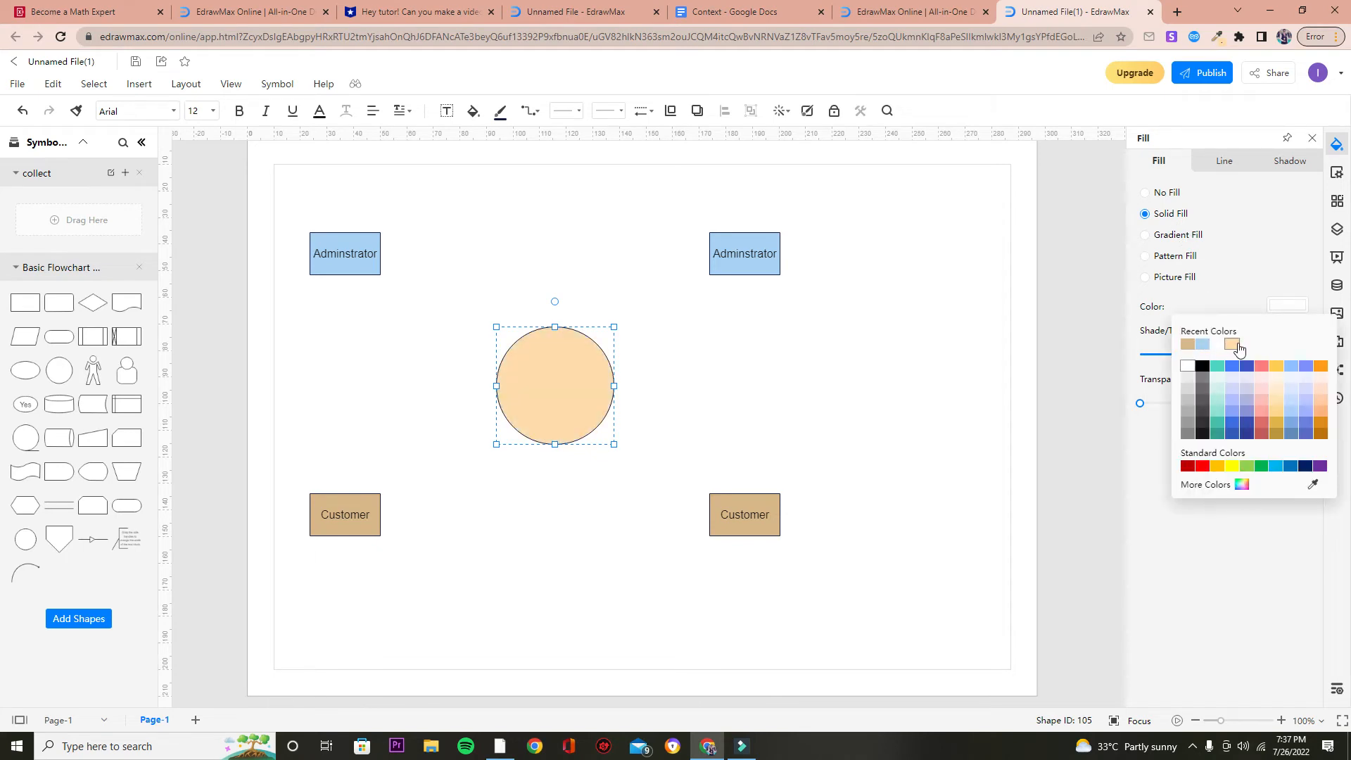
left_click(1231, 345)
left_click(1031, 390)
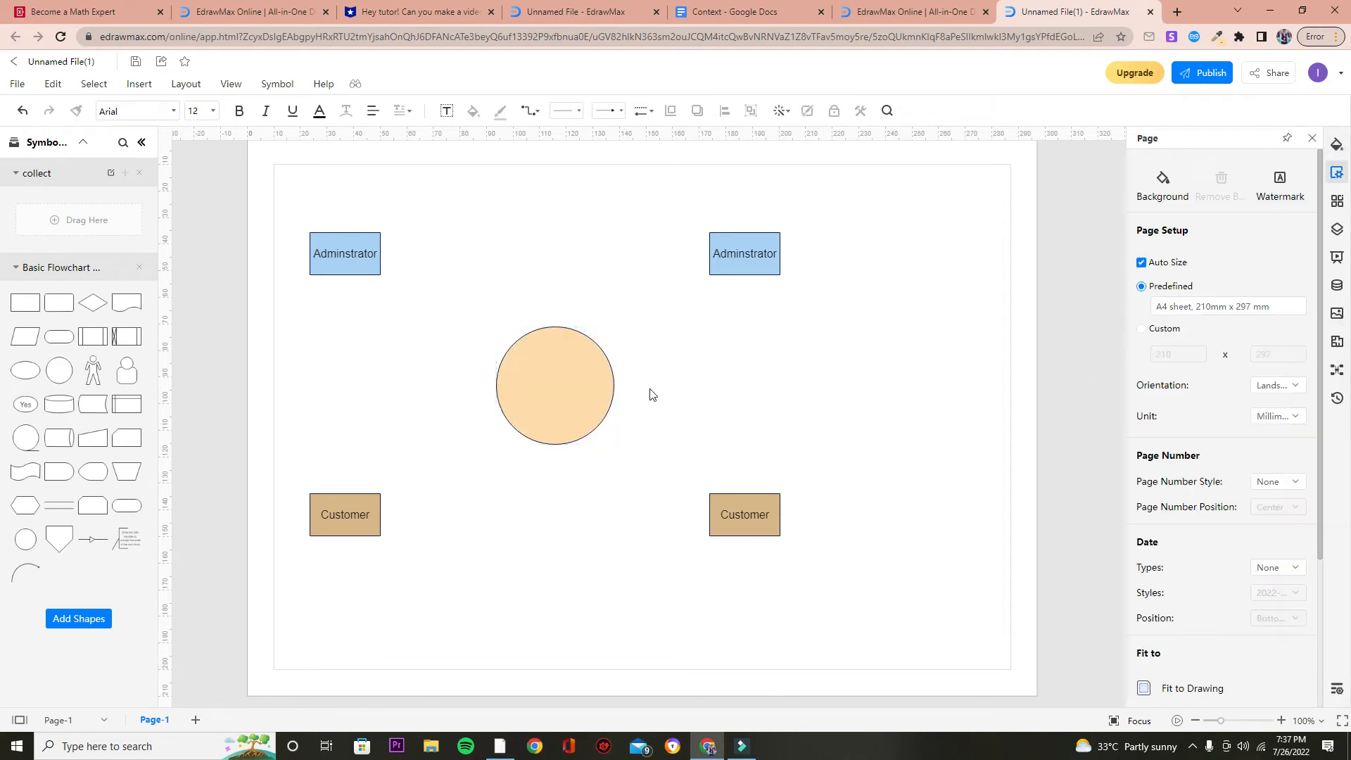
Label the central circle with the text "Online Shopping System".
double_click(545, 380)
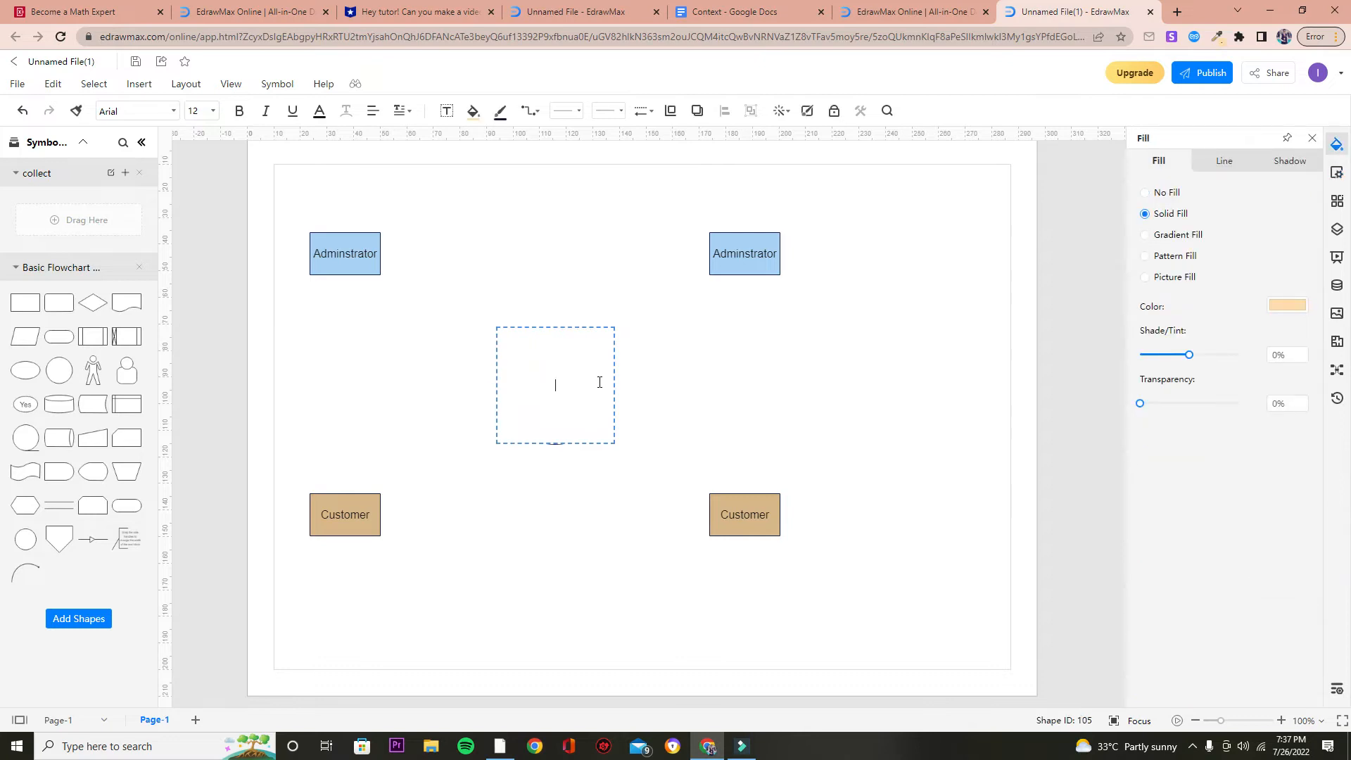
type("Online Shopping System")
left_click(714, 338)
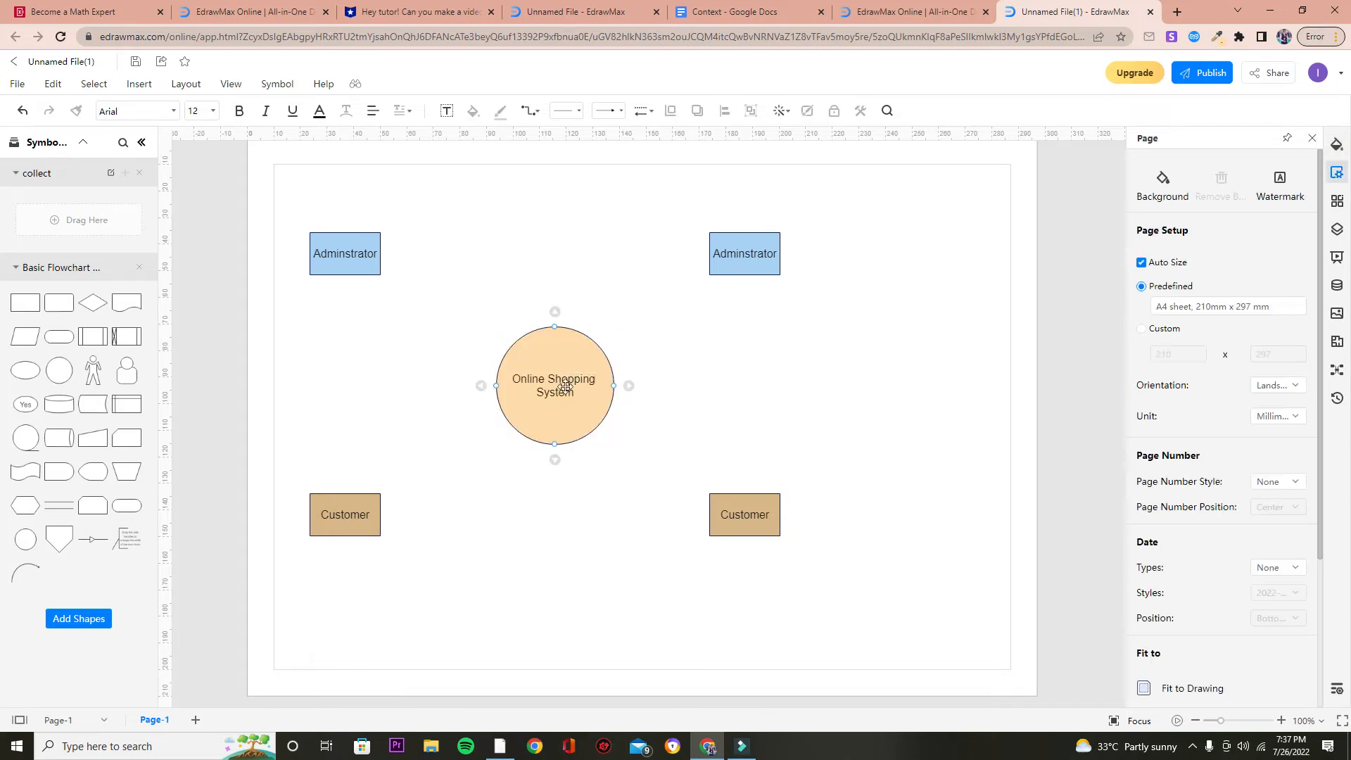
double_click(541, 386)
left_click(546, 381)
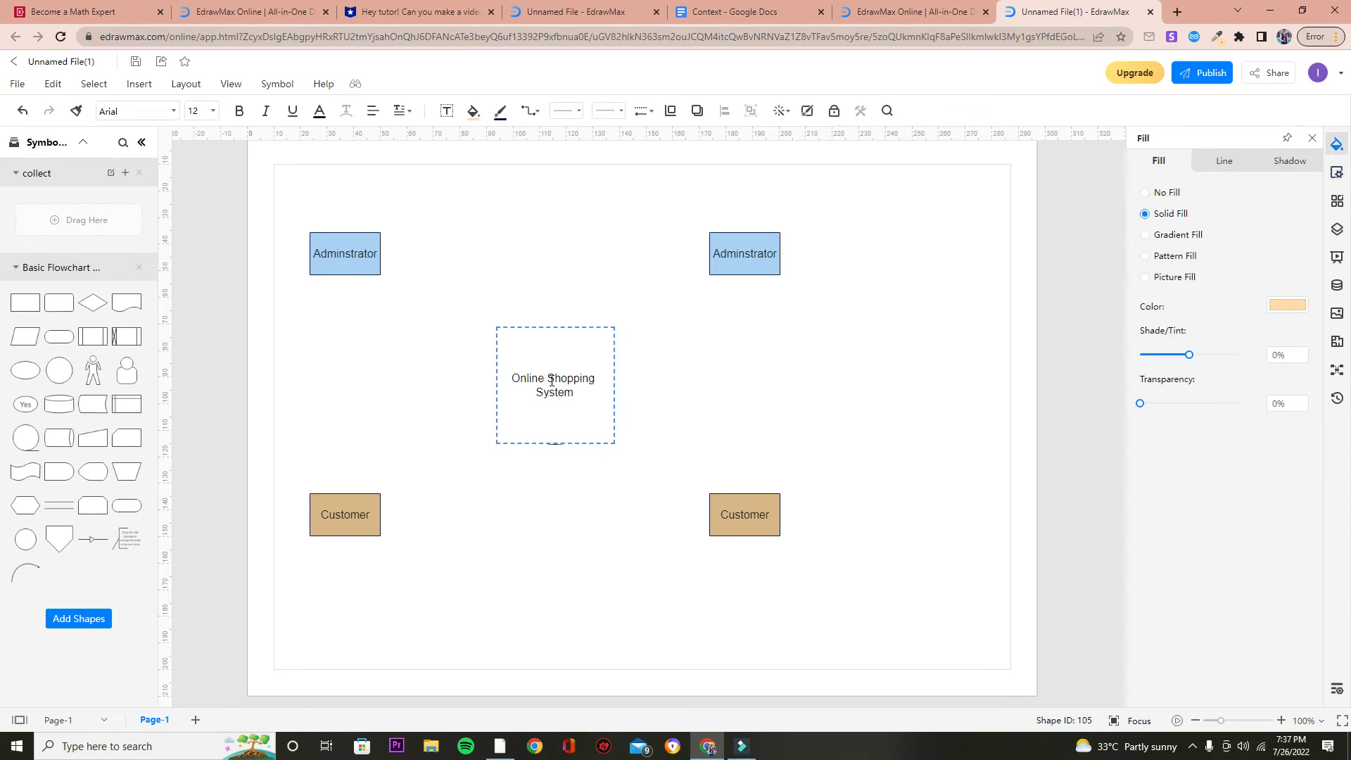
left_click(652, 406)
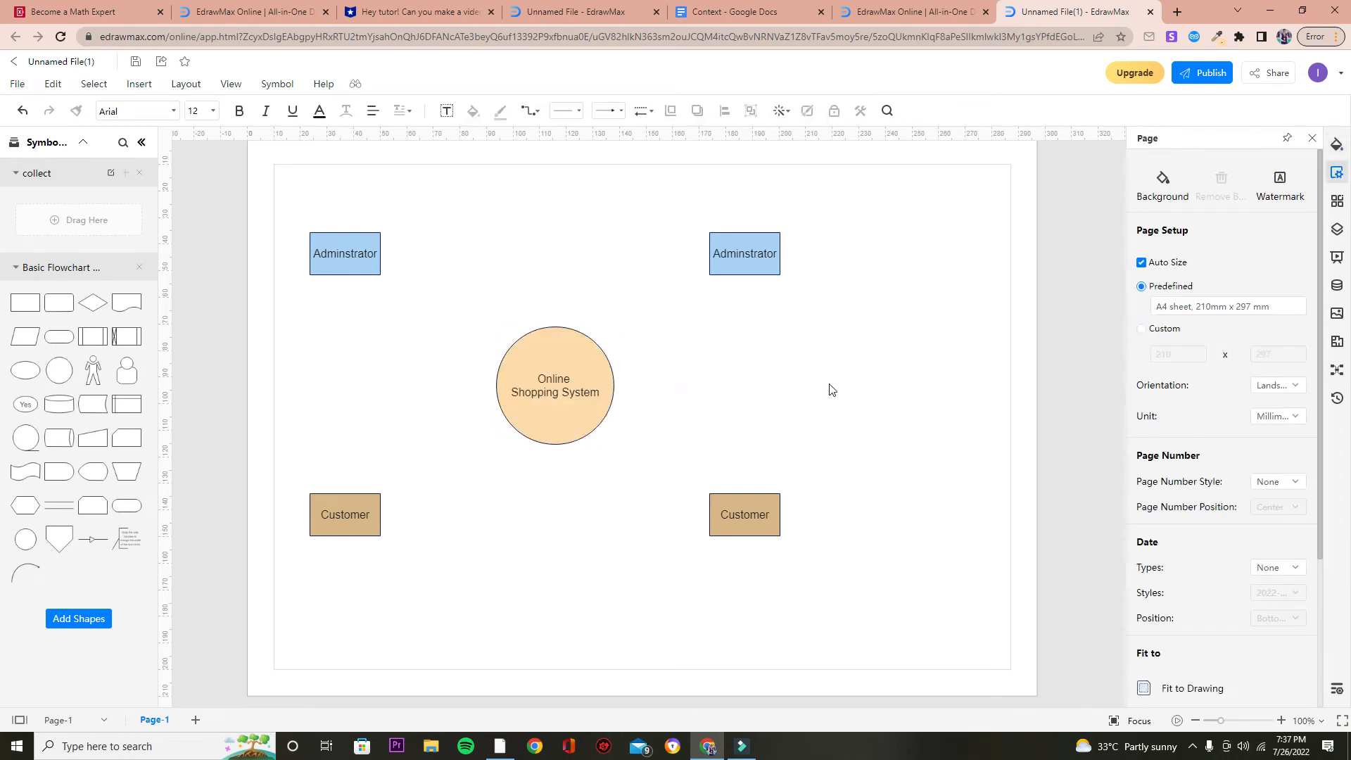